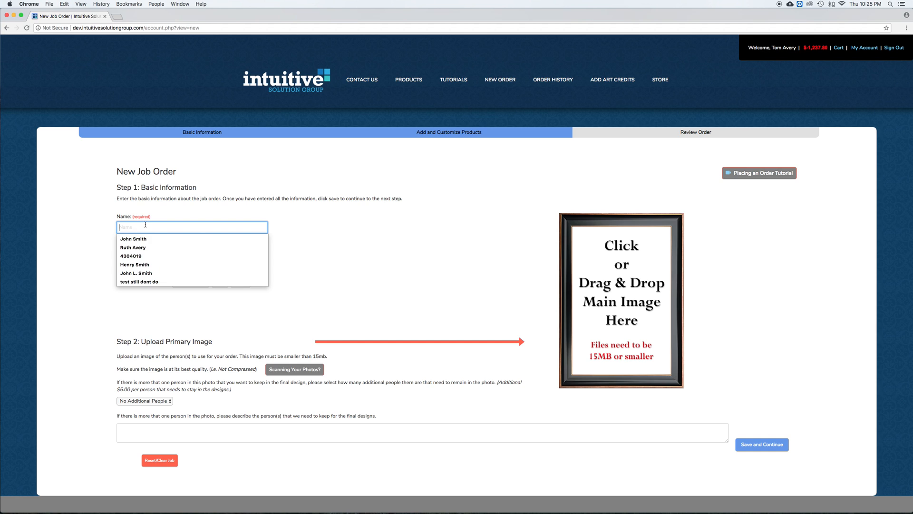
- Enter the deceased's full name and set the titles to "Mother, Sister" in the job order
{"action": "left_click", "coordinate": [143, 247]}
{"action": "left_click", "coordinate": [143, 251]}
{"action": "left_click", "coordinate": [139, 265]}
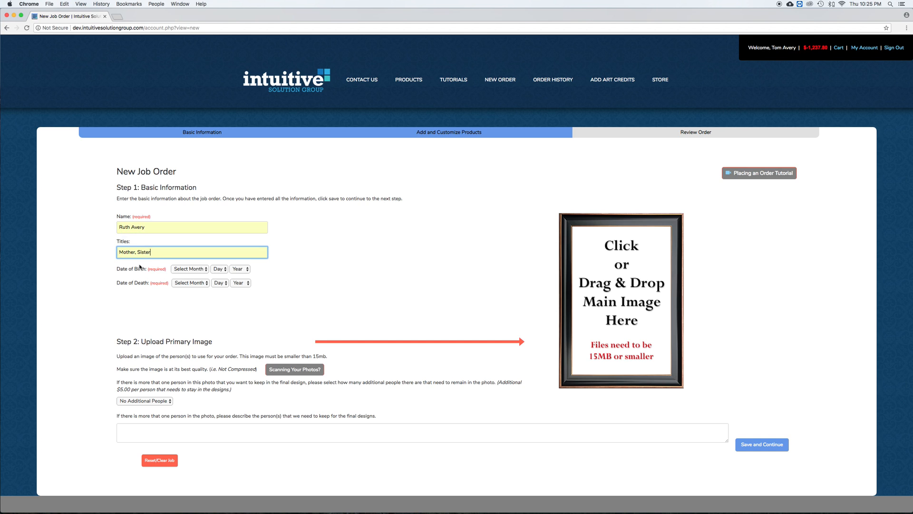
- Set the month, day and year of the required date of birth
{"action": "left_click", "coordinate": [188, 269]}
{"action": "left_click", "coordinate": [189, 283]}
{"action": "left_click", "coordinate": [219, 269]}
{"action": "left_click", "coordinate": [217, 290]}
{"action": "left_click", "coordinate": [240, 268]}
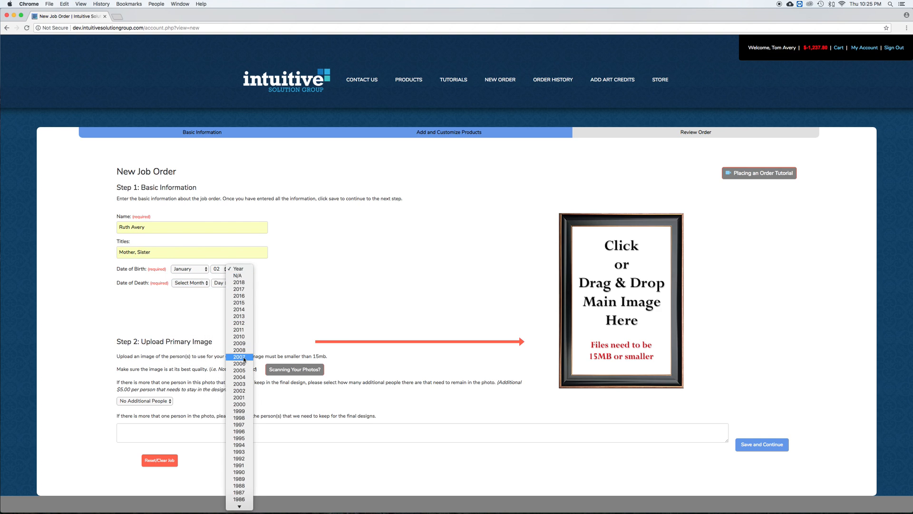
{"action": "left_click", "coordinate": [243, 357]}
- Set the date of death to January 01, 2018
{"action": "left_click", "coordinate": [191, 283]}
{"action": "left_click", "coordinate": [190, 289]}
{"action": "left_click", "coordinate": [219, 283]}
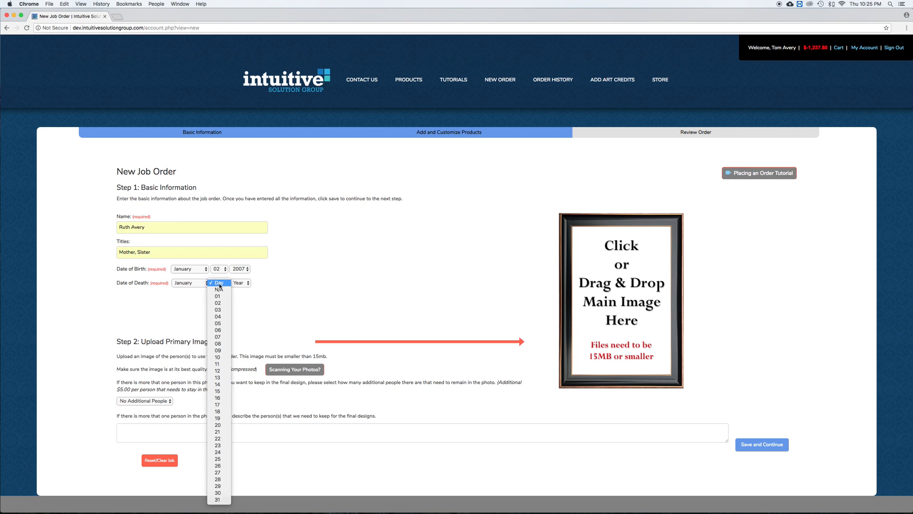
{"action": "left_click", "coordinate": [218, 297]}
{"action": "left_click", "coordinate": [239, 283]}
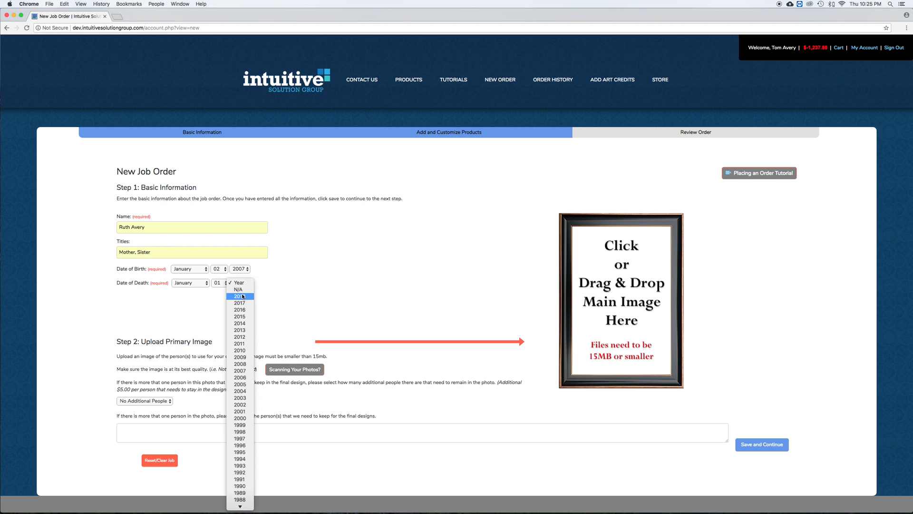
{"action": "left_click", "coordinate": [243, 296]}
- Upload a main image from the Downloads folder and save the basic information to continue
{"action": "left_click", "coordinate": [598, 309]}
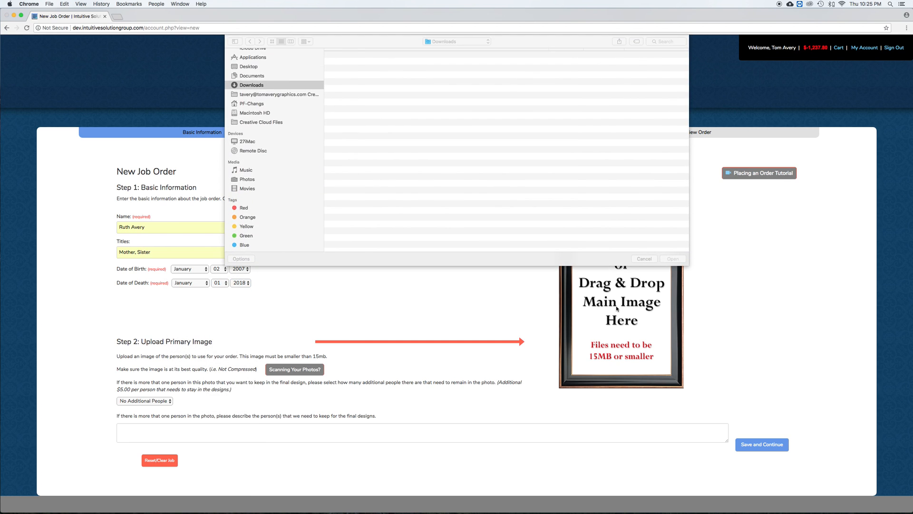
{"action": "double_click", "coordinate": [347, 96]}
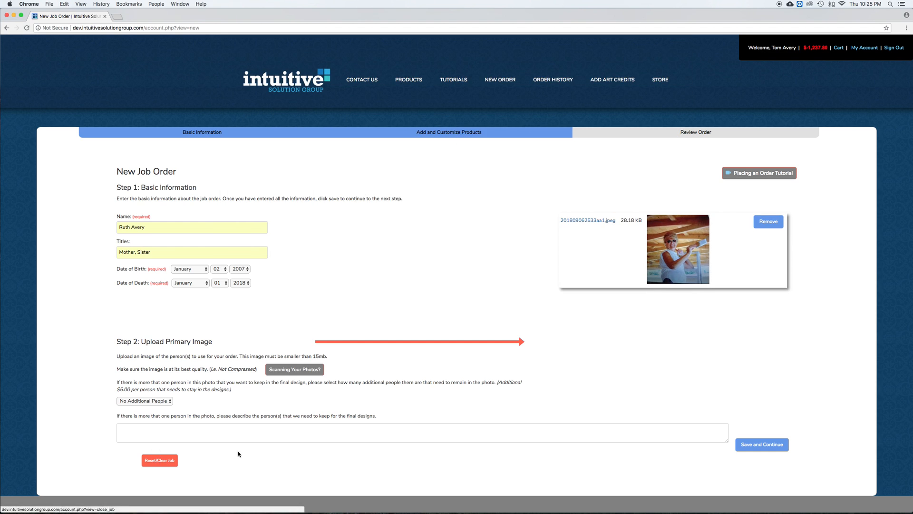
{"action": "left_click", "coordinate": [758, 448]}
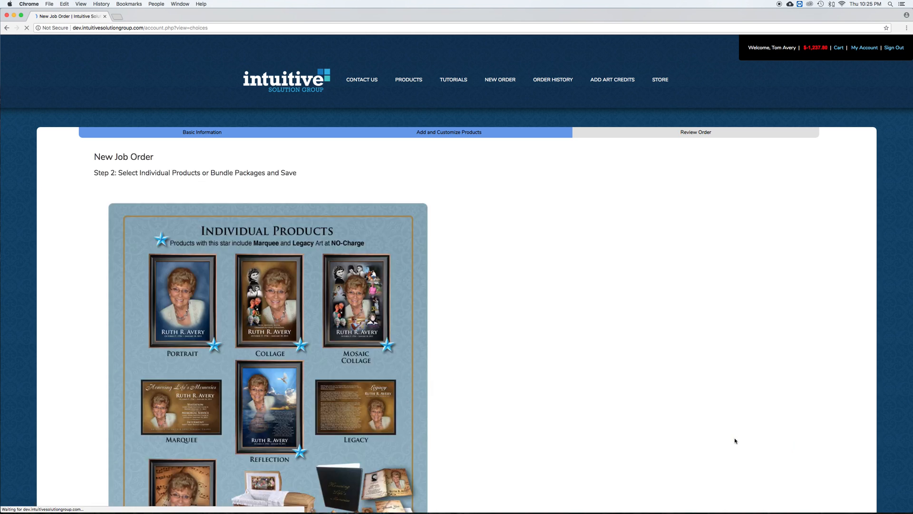
- Choose the Bundle & Save themed stationery and portrait package for the order
{"action": "scroll", "coordinate": [514, 357], "scroll_direction": "down", "scroll_amount": 3}
{"action": "scroll", "coordinate": [515, 357], "scroll_direction": "down", "scroll_amount": 2}
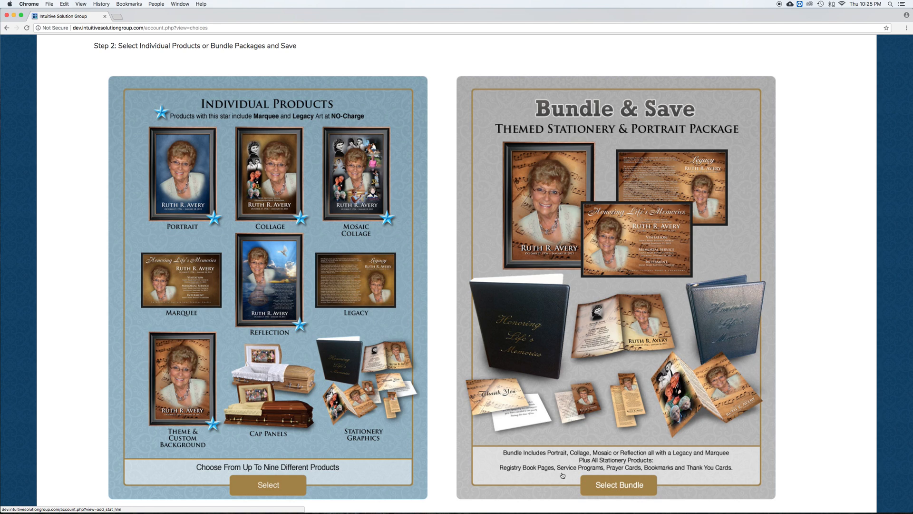
{"action": "left_click", "coordinate": [617, 483]}
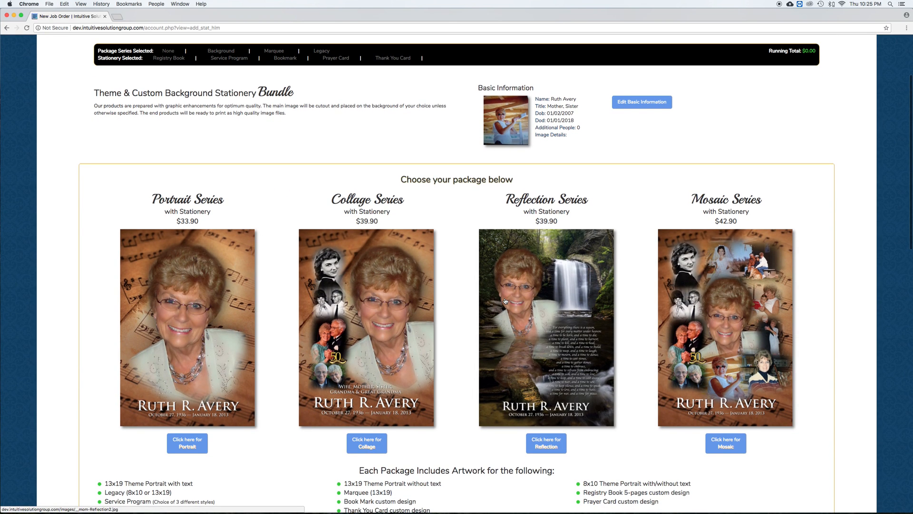
- Add the Portrait Series with Stationery as the bundle's package
{"action": "scroll", "coordinate": [510, 312], "scroll_direction": "down", "scroll_amount": 2}
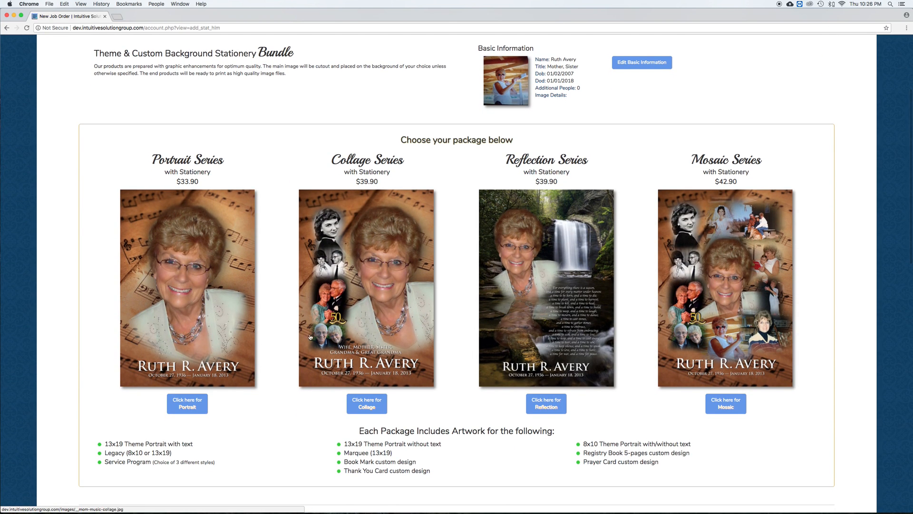
{"action": "left_click", "coordinate": [184, 405]}
{"action": "left_click", "coordinate": [467, 175]}
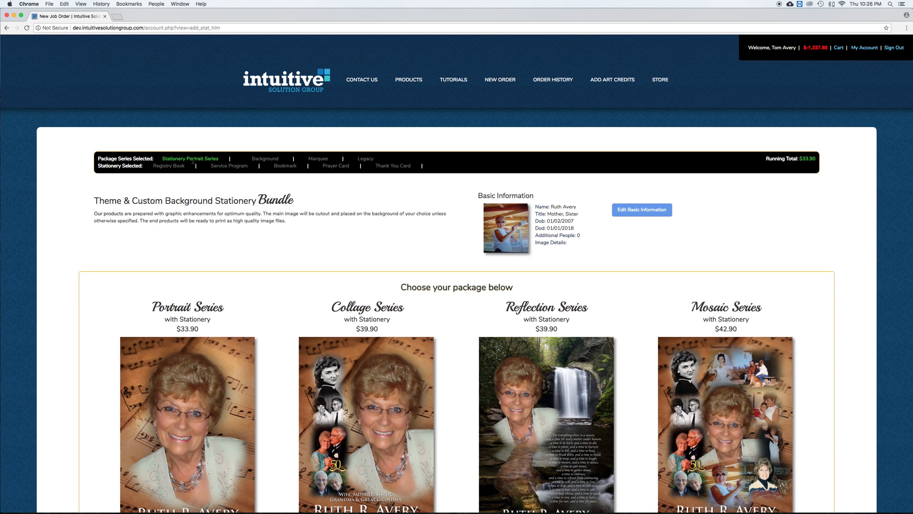
- Browse the background choices and select Pink Clouds as the order's background
{"action": "scroll", "coordinate": [739, 215], "scroll_direction": "down", "scroll_amount": 2}
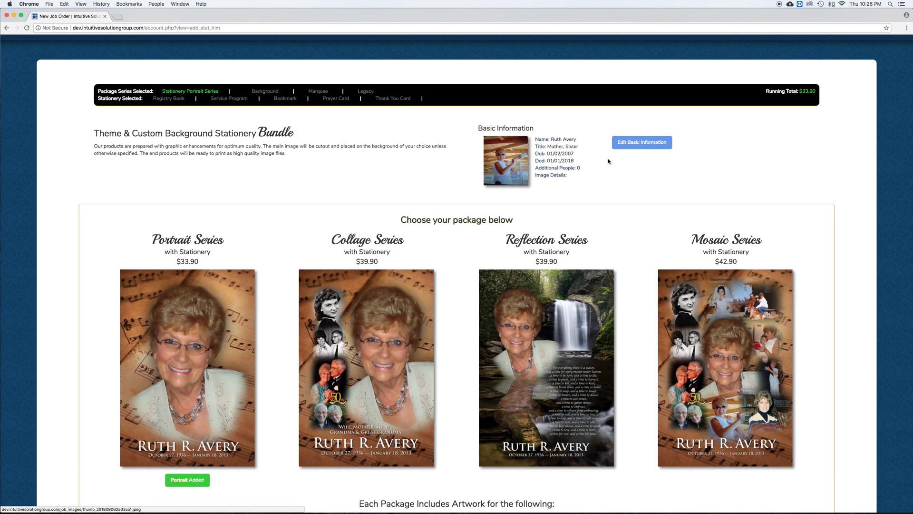
{"action": "scroll", "coordinate": [627, 207], "scroll_direction": "down", "scroll_amount": 4}
{"action": "scroll", "coordinate": [290, 265], "scroll_direction": "down", "scroll_amount": 5}
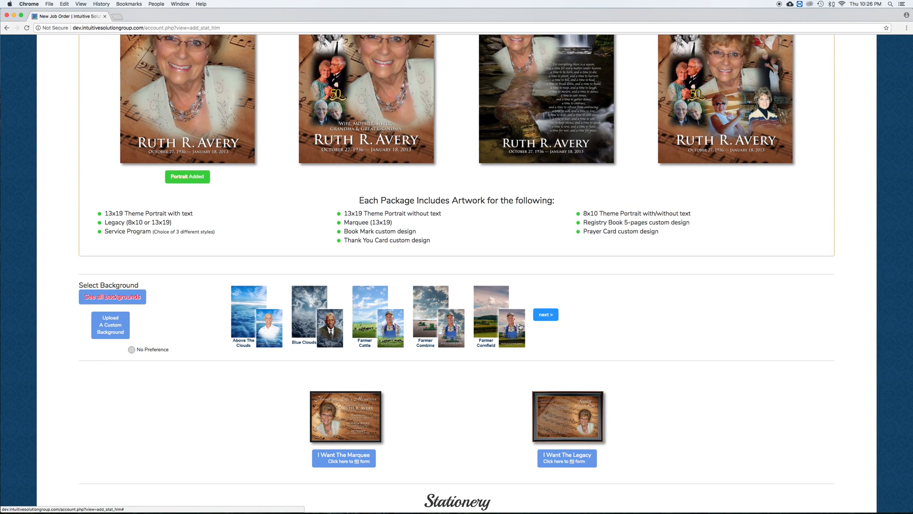
{"action": "left_click", "coordinate": [546, 314]}
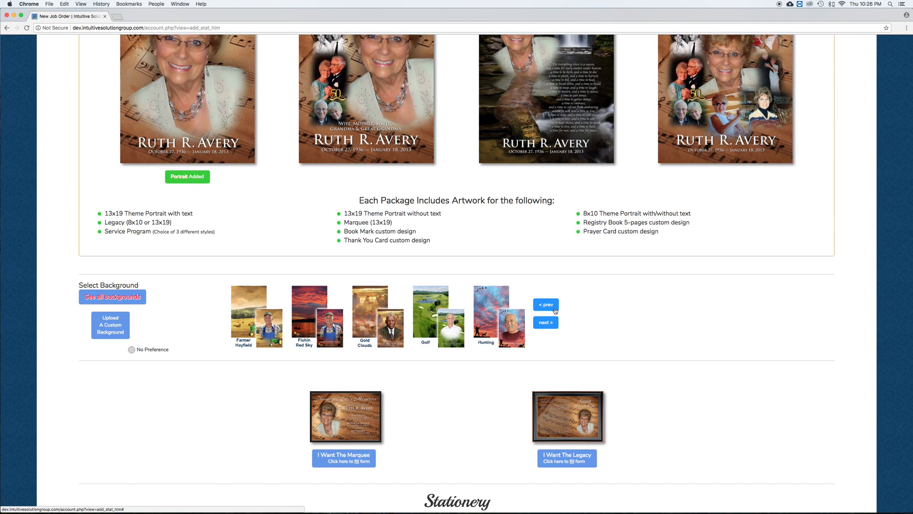
{"action": "left_click", "coordinate": [546, 324]}
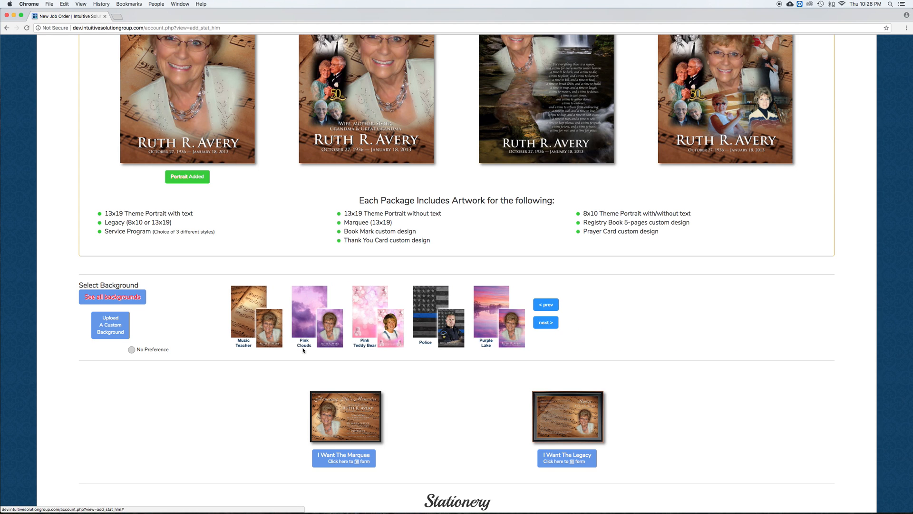
{"action": "left_click", "coordinate": [317, 343]}
{"action": "left_click", "coordinate": [555, 234]}
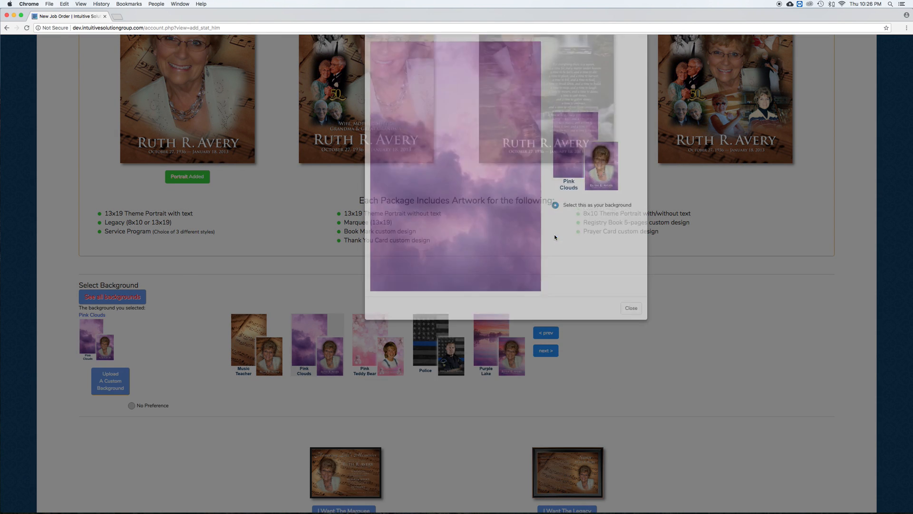
- Reveal the custom background upload option and review its charge note
{"action": "scroll", "coordinate": [409, 309], "scroll_direction": "down", "scroll_amount": 3}
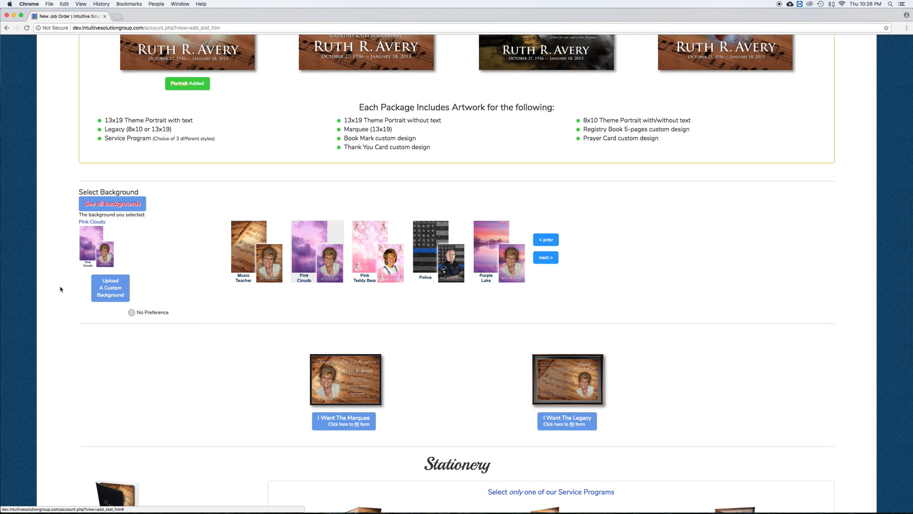
{"action": "left_click", "coordinate": [107, 294]}
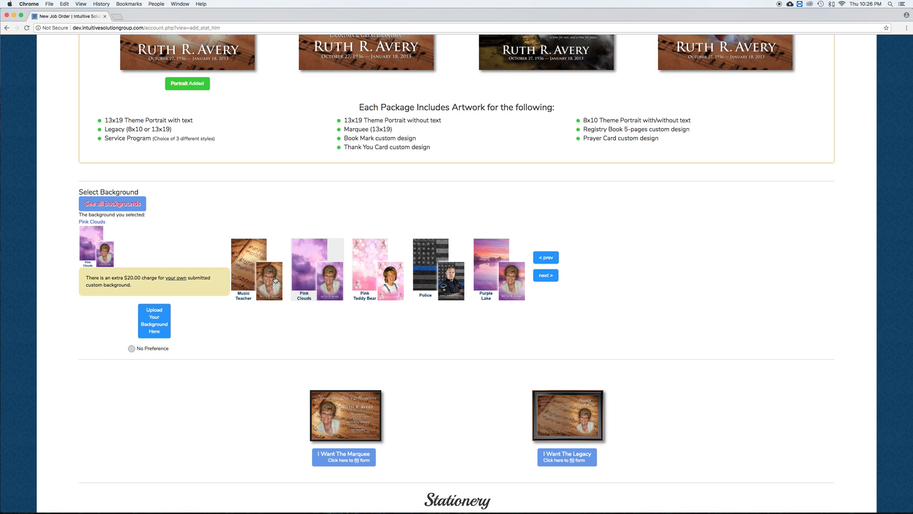
{"action": "scroll", "coordinate": [281, 281], "scroll_direction": "down", "scroll_amount": 1}
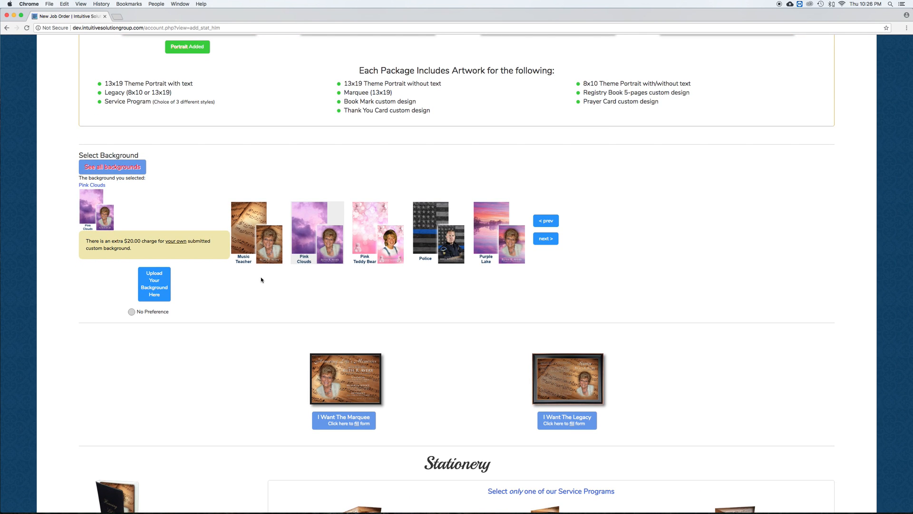
{"action": "scroll", "coordinate": [260, 280], "scroll_direction": "down", "scroll_amount": 3}
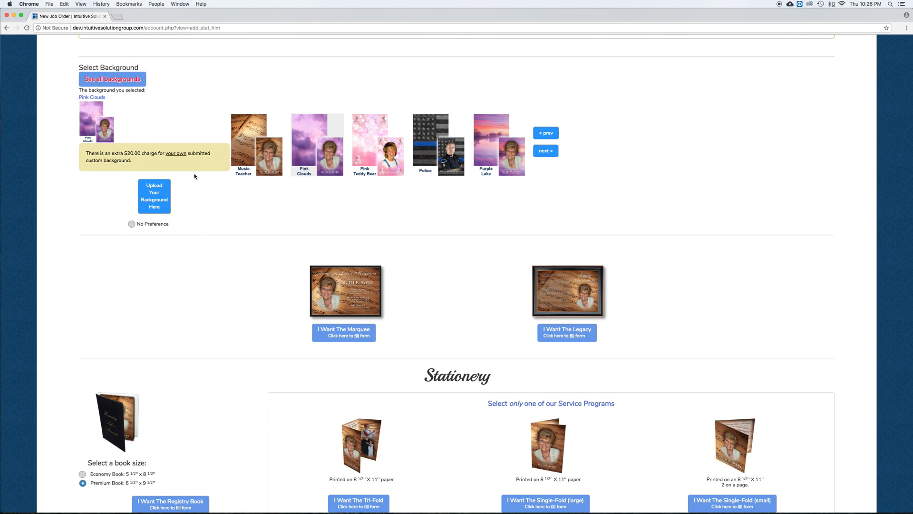
{"action": "scroll", "coordinate": [209, 175], "scroll_direction": "up", "scroll_amount": 1}
{"action": "scroll", "coordinate": [234, 214], "scroll_direction": "down", "scroll_amount": 3}
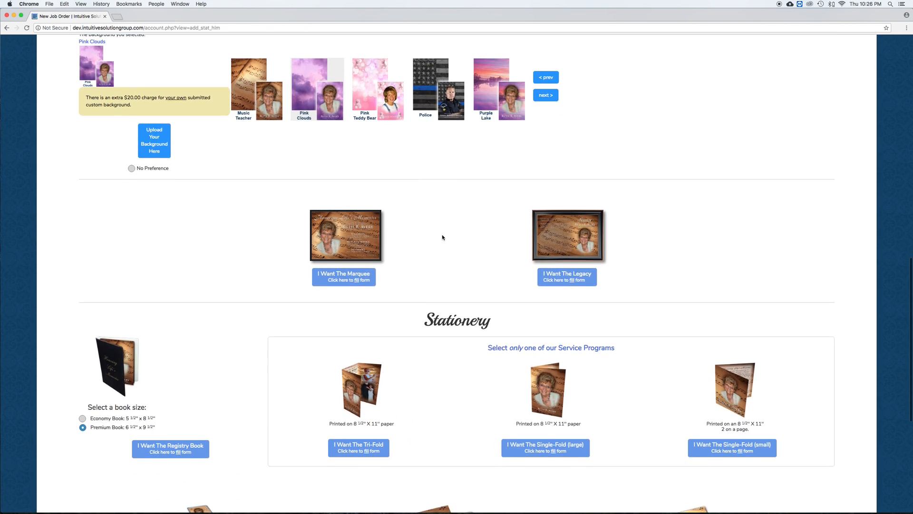
- Add the Legacy to the order by pasting the obituary text into its form and submitting the Legacy info
{"action": "scroll", "coordinate": [443, 238], "scroll_direction": "down", "scroll_amount": 1}
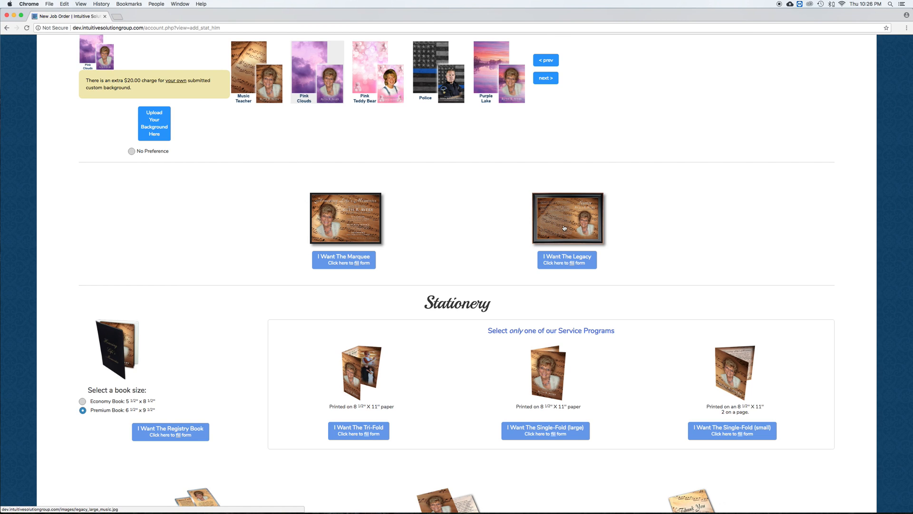
{"action": "scroll", "coordinate": [579, 271], "scroll_direction": "down", "scroll_amount": 4}
{"action": "scroll", "coordinate": [579, 312], "scroll_direction": "down", "scroll_amount": 3}
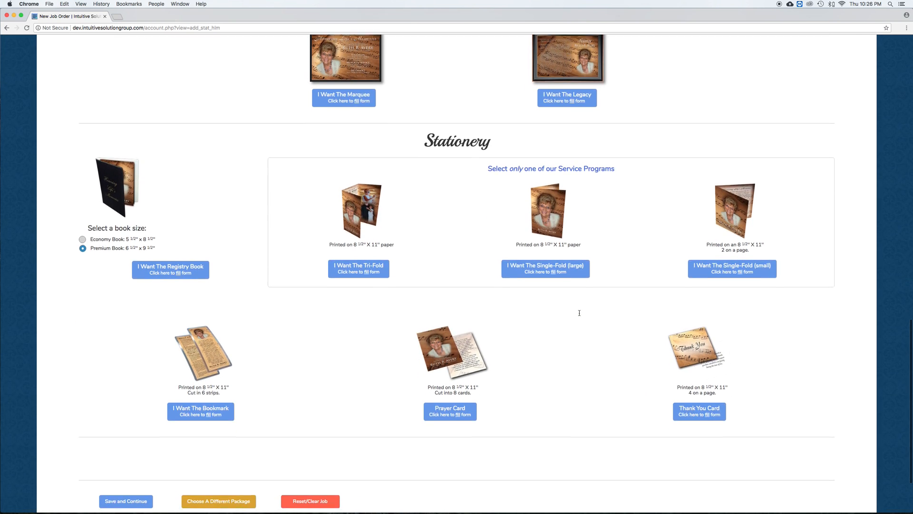
{"action": "scroll", "coordinate": [580, 314], "scroll_direction": "up", "scroll_amount": 1}
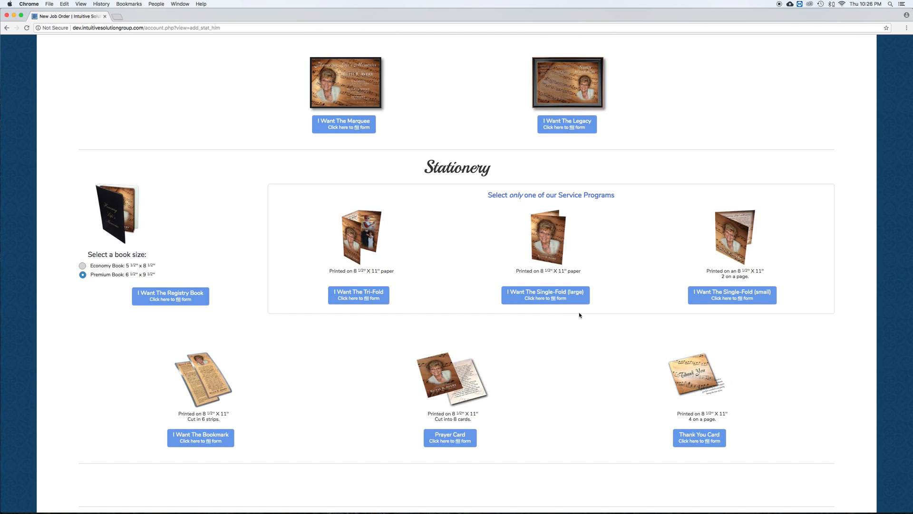
{"action": "scroll", "coordinate": [579, 315], "scroll_direction": "up", "scroll_amount": 2}
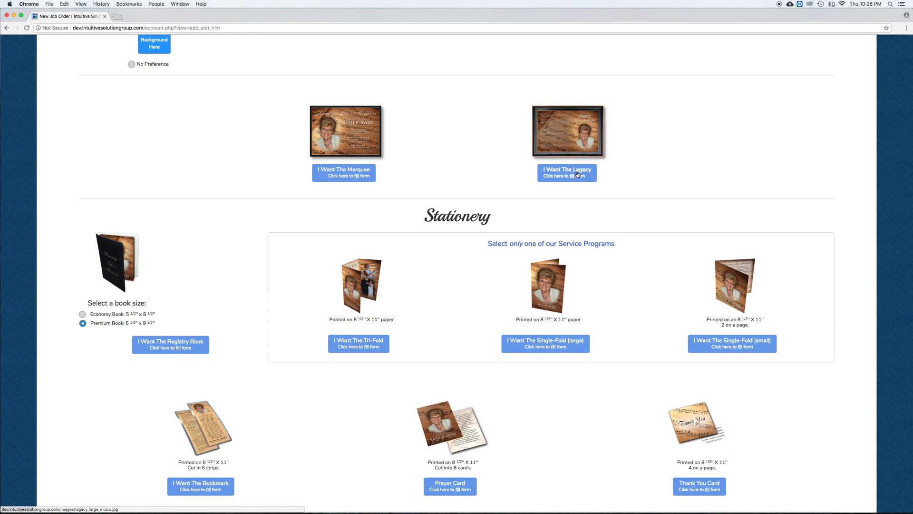
{"action": "left_click", "coordinate": [577, 175]}
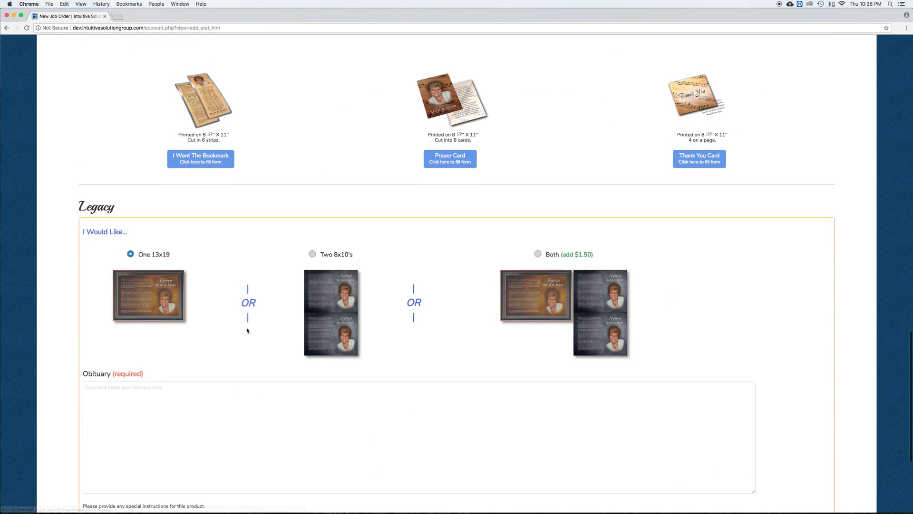
{"action": "scroll", "coordinate": [194, 287], "scroll_direction": "down", "scroll_amount": 4}
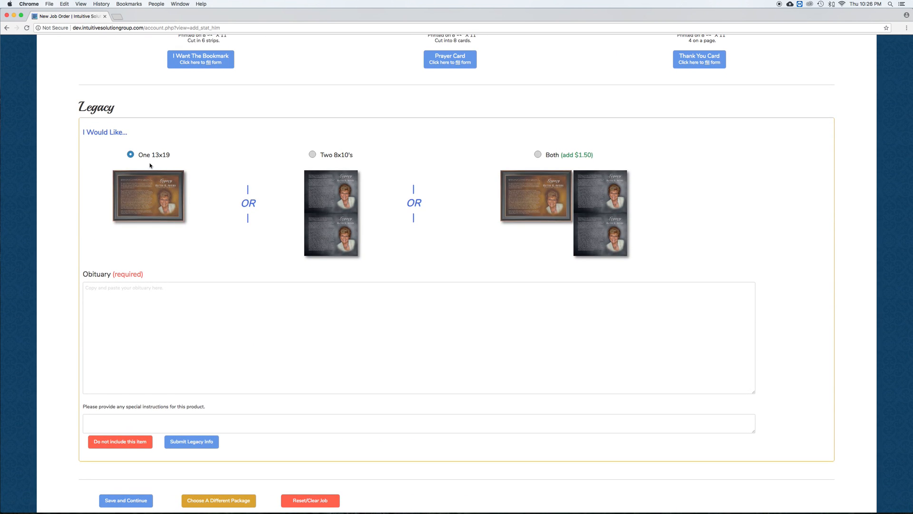
{"action": "left_click", "coordinate": [123, 314]}
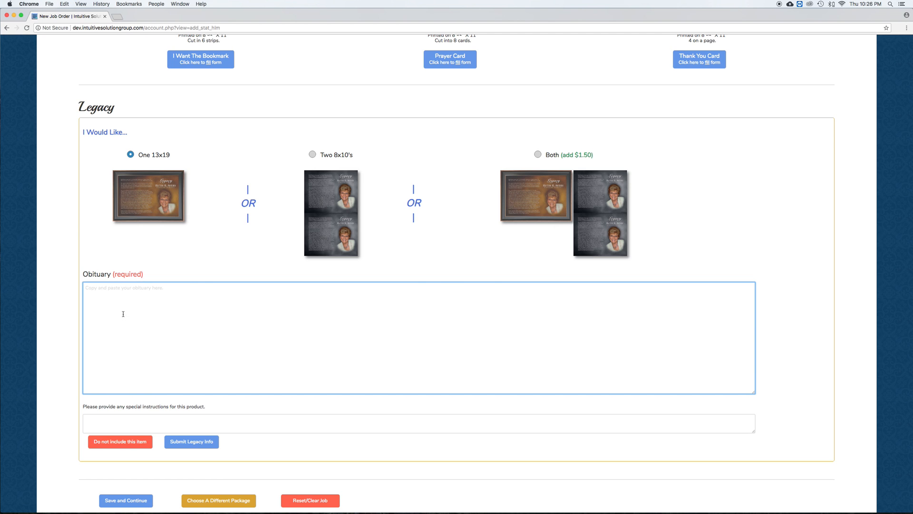
{"action": "key", "text": "super+v"}
{"action": "scroll", "coordinate": [194, 360], "scroll_direction": "down", "scroll_amount": 3}
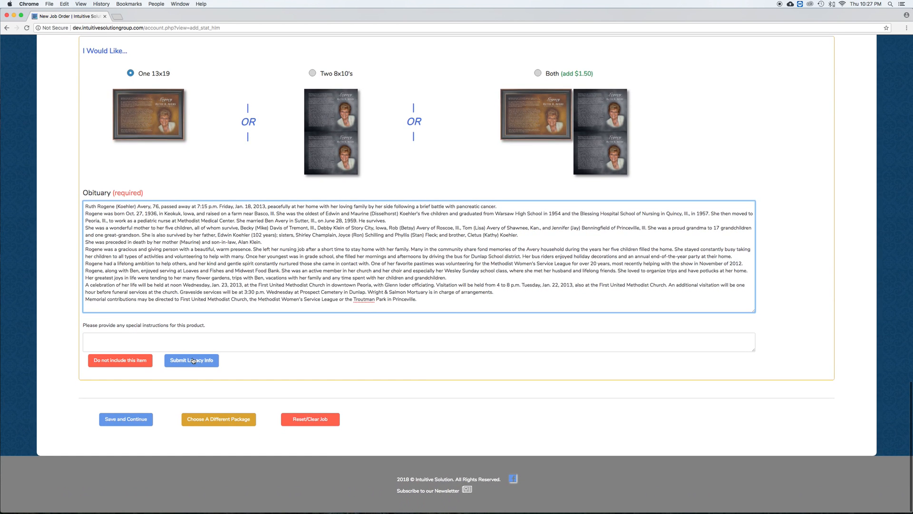
{"action": "left_click", "coordinate": [194, 360]}
- Check the order summary above the packages for the selected items and running total
{"action": "scroll", "coordinate": [328, 333], "scroll_direction": "up", "scroll_amount": 10}
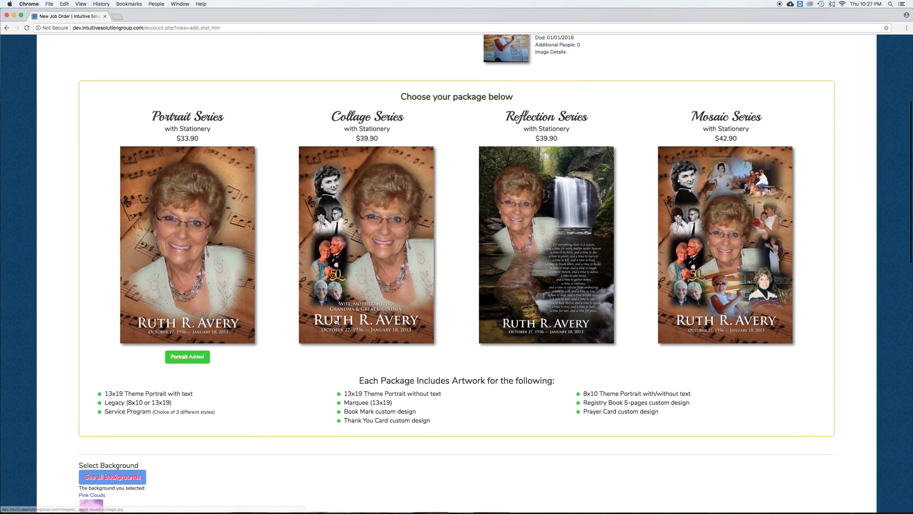
{"action": "scroll", "coordinate": [336, 321], "scroll_direction": "up", "scroll_amount": 4}
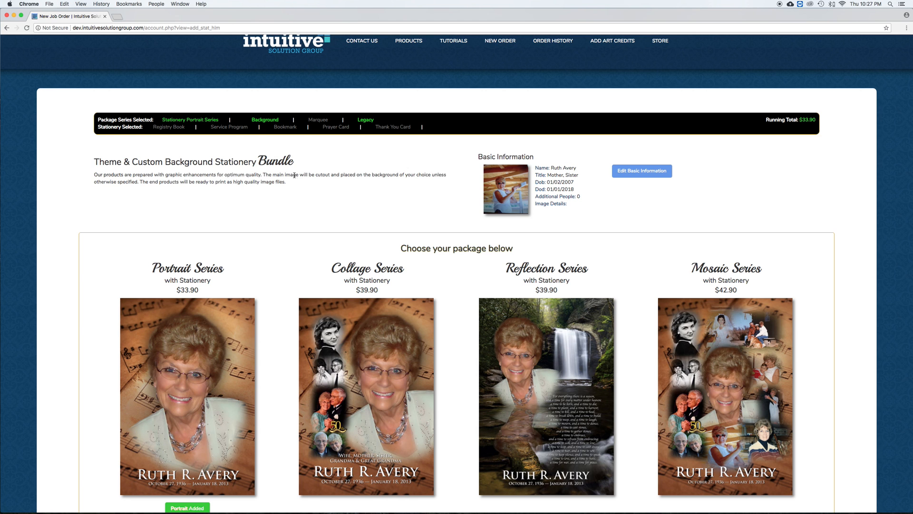
{"action": "scroll", "coordinate": [340, 153], "scroll_direction": "down", "scroll_amount": 15}
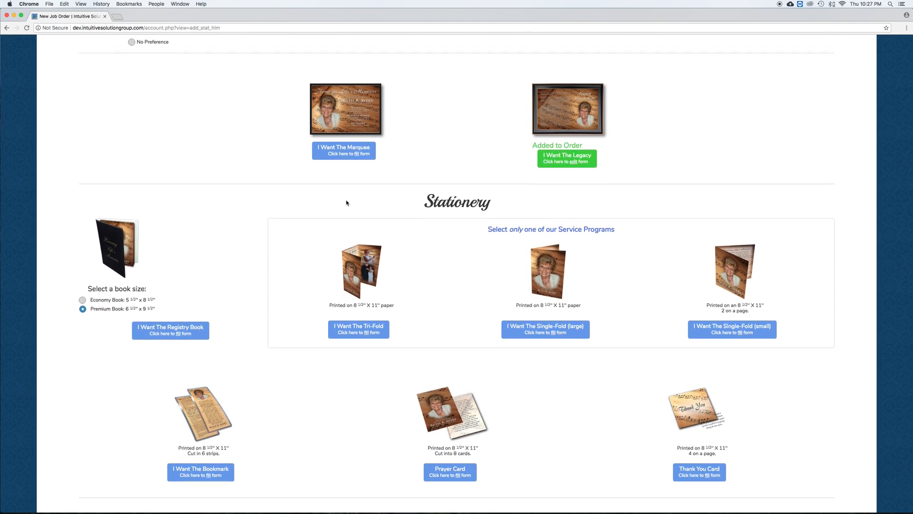
- Choose the Premium Book size, 6 1/2" x 9 1/2", and open the Registry Book form
{"action": "scroll", "coordinate": [347, 203], "scroll_direction": "down", "scroll_amount": 2}
{"action": "scroll", "coordinate": [319, 223], "scroll_direction": "down", "scroll_amount": 1}
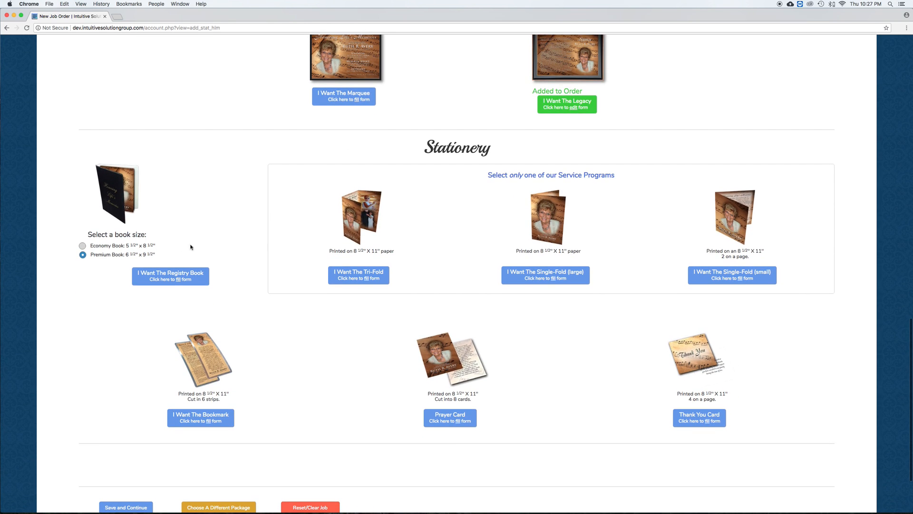
{"action": "scroll", "coordinate": [286, 205], "scroll_direction": "down", "scroll_amount": 1}
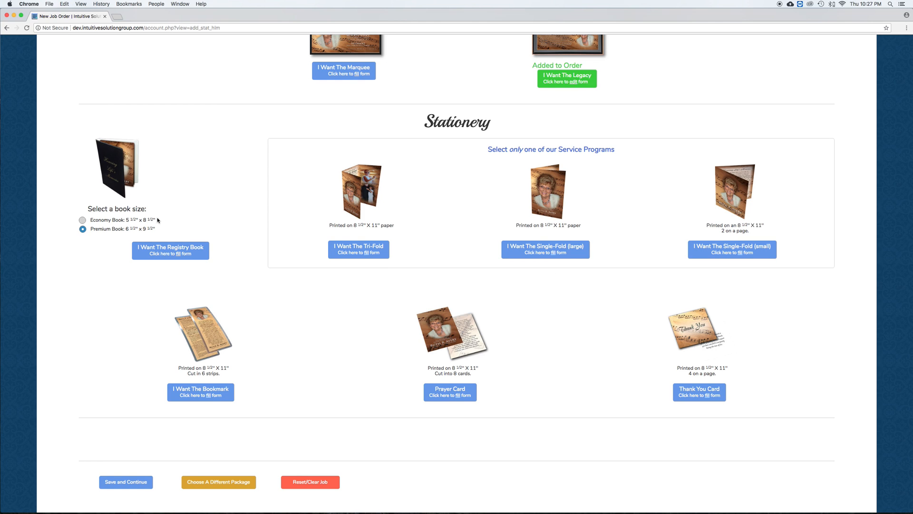
{"action": "left_click", "coordinate": [83, 220]}
{"action": "left_click", "coordinate": [83, 230]}
{"action": "left_click", "coordinate": [166, 250]}
{"action": "scroll", "coordinate": [348, 245], "scroll_direction": "down", "scroll_amount": 5}
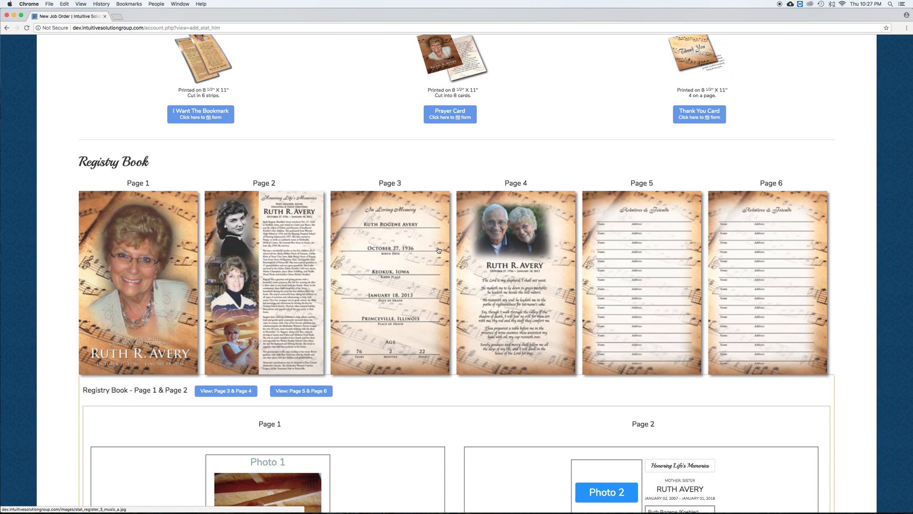
- Examine the Registry Book sample pages and the form for pages 1 and 2, including the editable page 2 heading
{"action": "scroll", "coordinate": [449, 247], "scroll_direction": "down", "scroll_amount": 1}
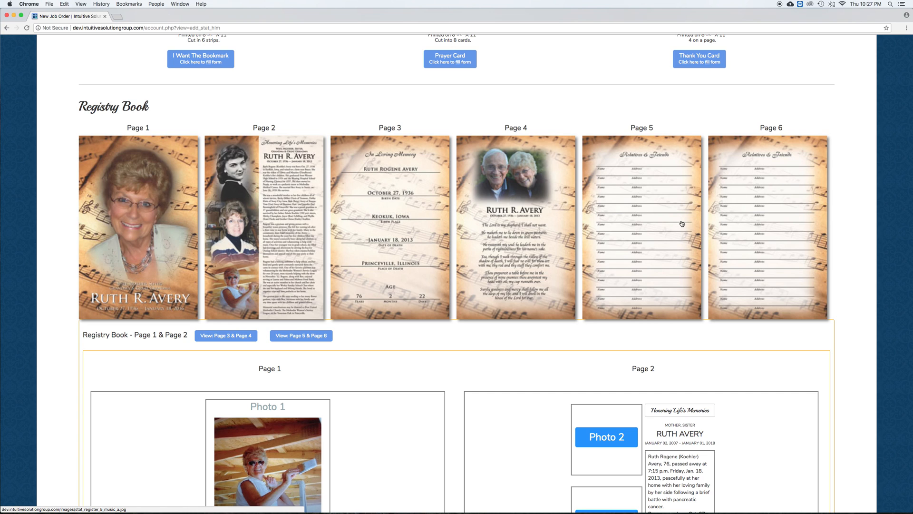
{"action": "scroll", "coordinate": [571, 228], "scroll_direction": "down", "scroll_amount": 1}
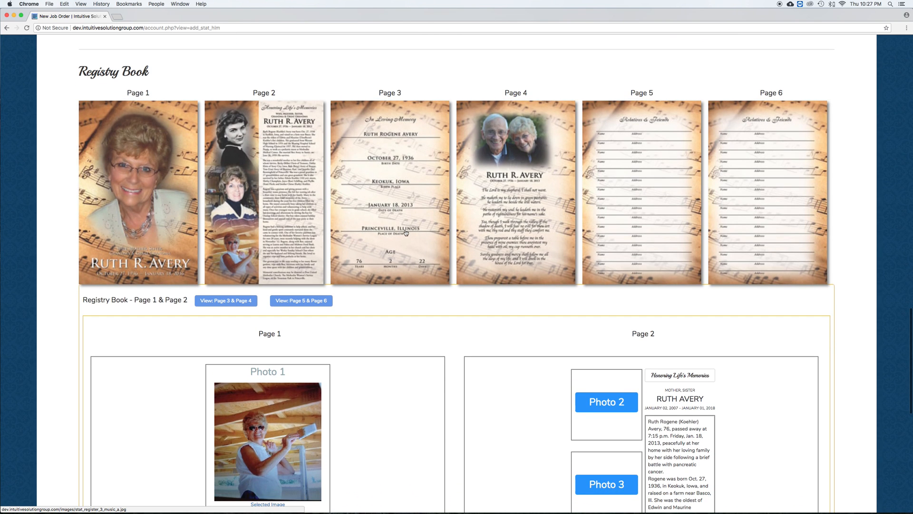
{"action": "scroll", "coordinate": [376, 219], "scroll_direction": "down", "scroll_amount": 3}
{"action": "scroll", "coordinate": [338, 218], "scroll_direction": "up", "scroll_amount": 3}
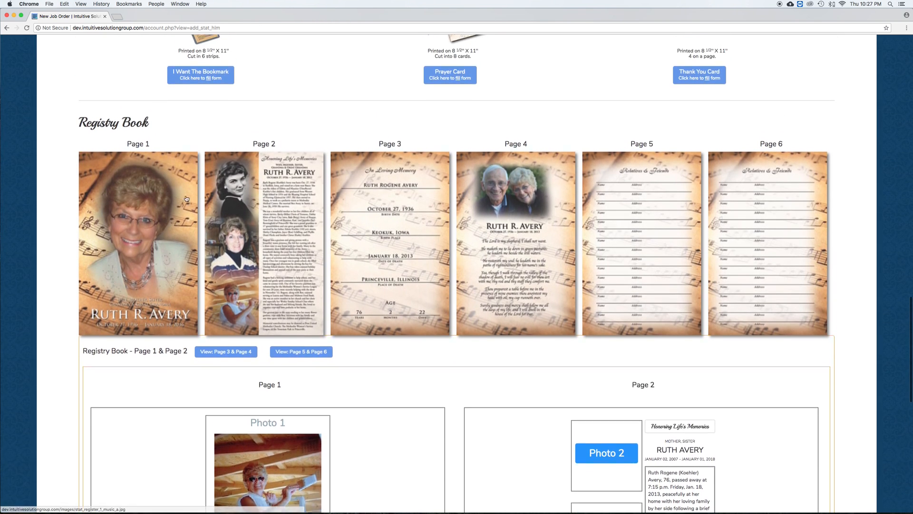
{"action": "scroll", "coordinate": [333, 256], "scroll_direction": "down", "scroll_amount": 7}
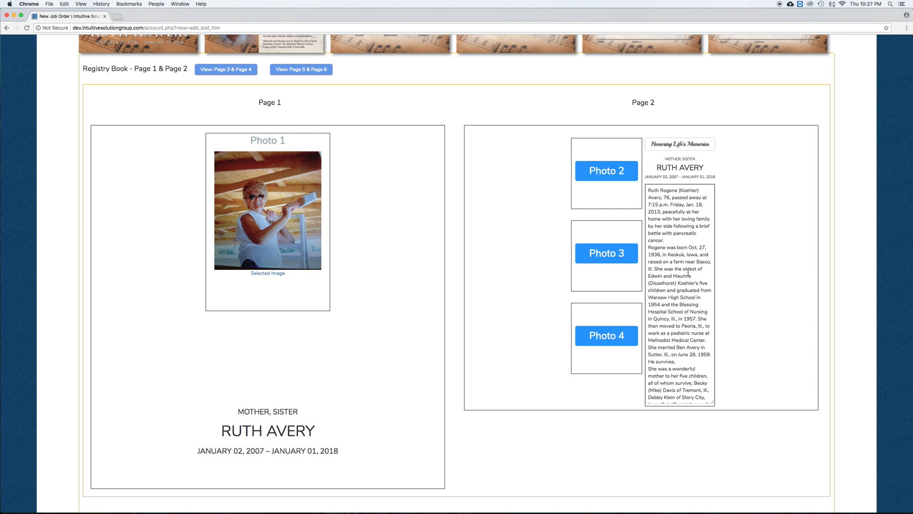
{"action": "triple_click", "coordinate": [690, 143]}
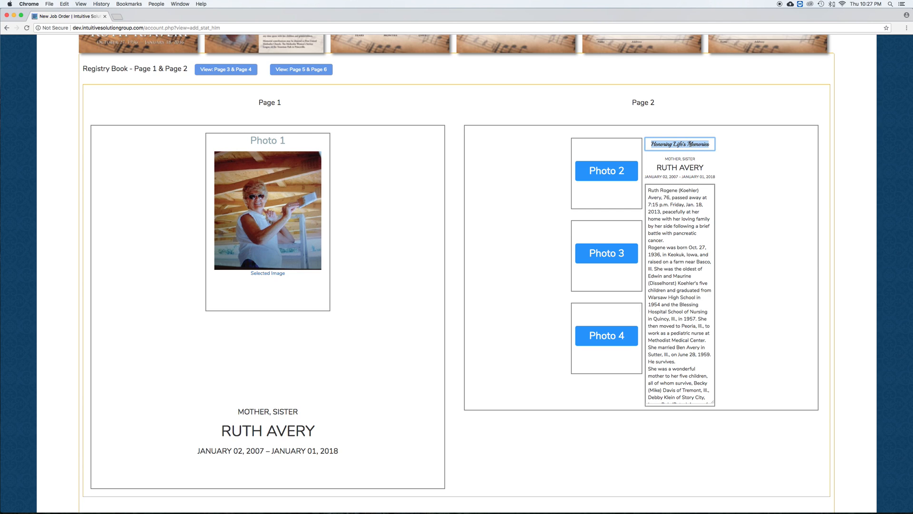
{"action": "left_click", "coordinate": [732, 191]}
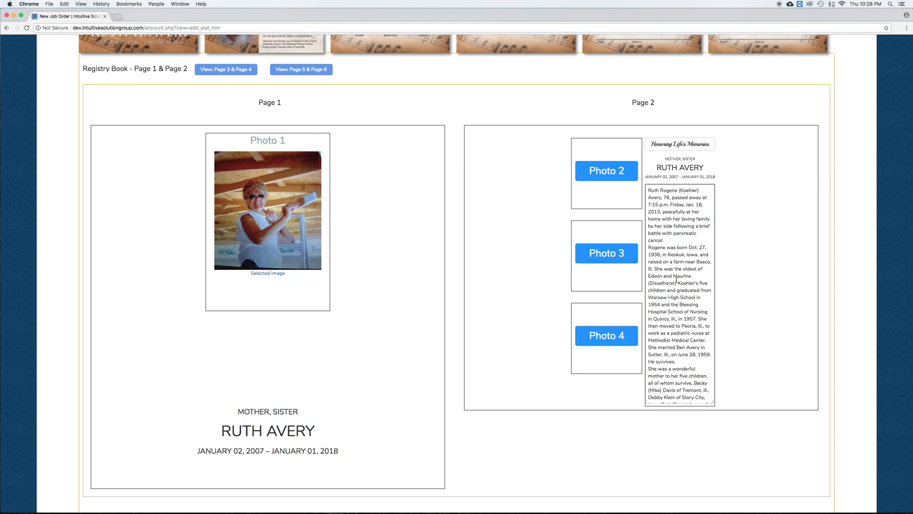
{"action": "double_click", "coordinate": [679, 143]}
- Try to submit the Registry Book info without choosing a picture for Photo 2 on page 2
{"action": "left_click", "coordinate": [618, 170]}
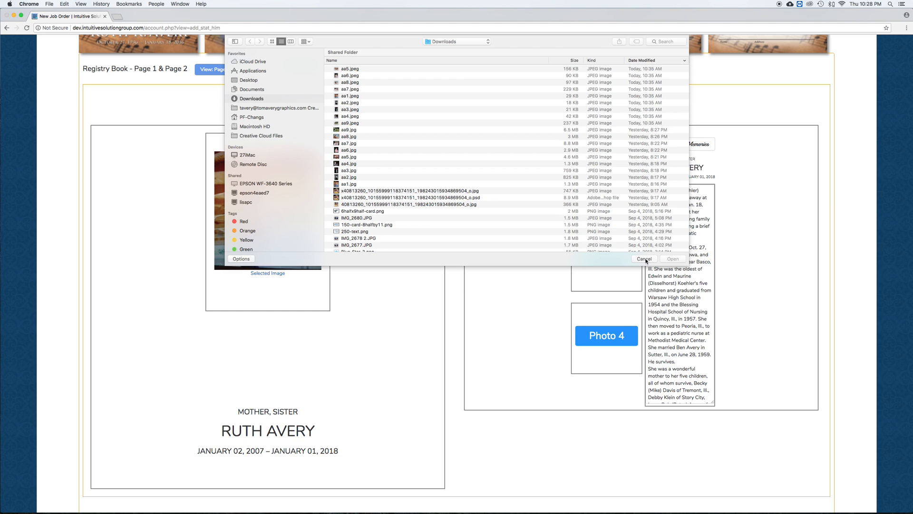
{"action": "left_click", "coordinate": [645, 258]}
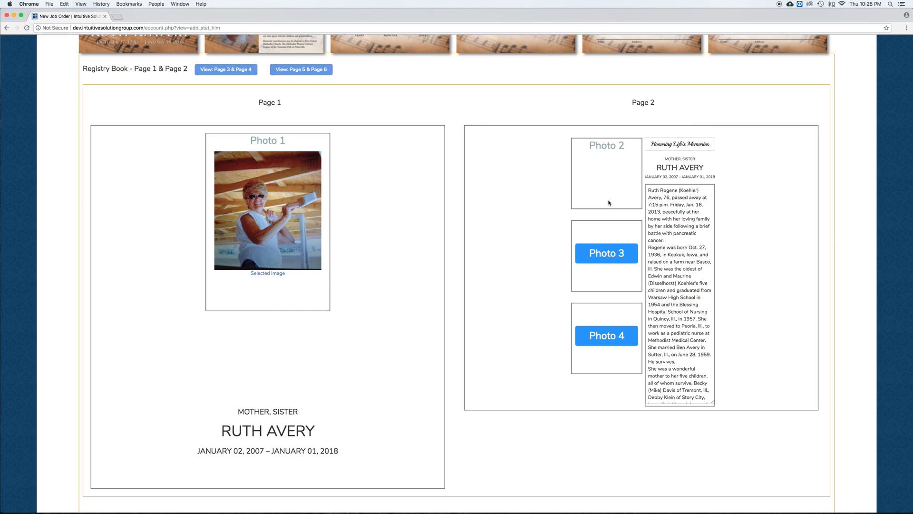
{"action": "scroll", "coordinate": [450, 369], "scroll_direction": "down", "scroll_amount": 4}
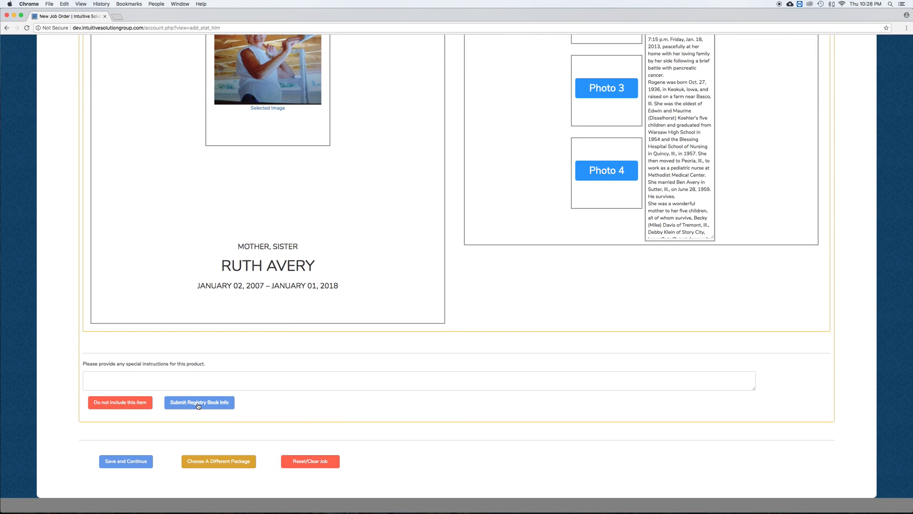
{"action": "left_click", "coordinate": [198, 404]}
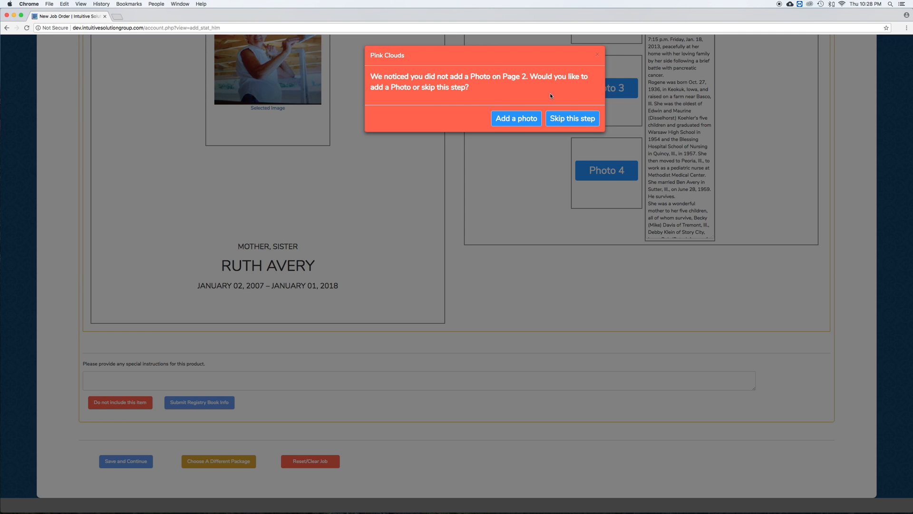
- Add the page 2 pictures: aa8.jpeg as Photo 2, aa2.jpeg as Photo 3 and aa3.jpeg as Photo 4
{"action": "left_click", "coordinate": [519, 119]}
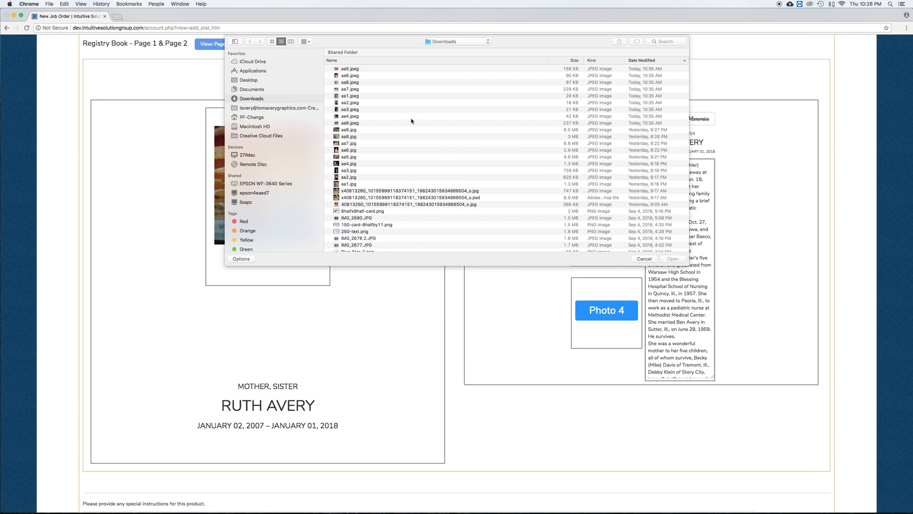
{"action": "double_click", "coordinate": [350, 83]}
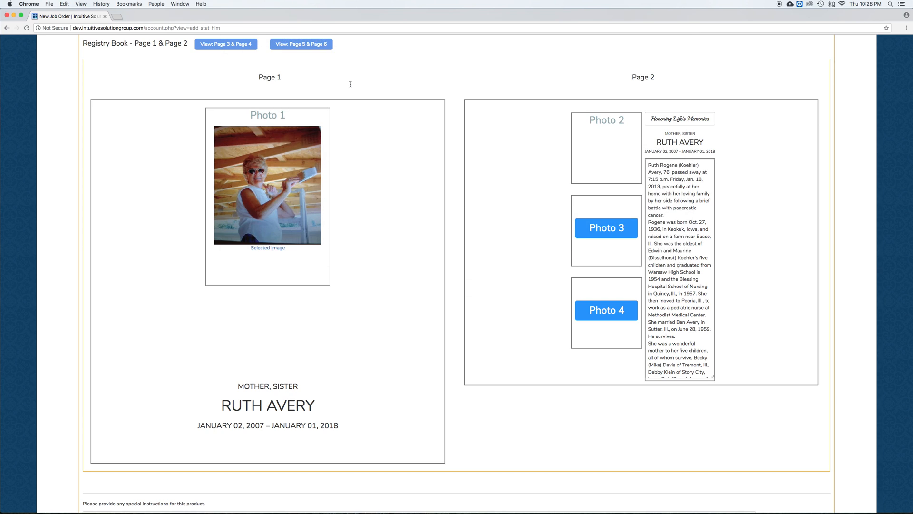
{"action": "left_click", "coordinate": [597, 224]}
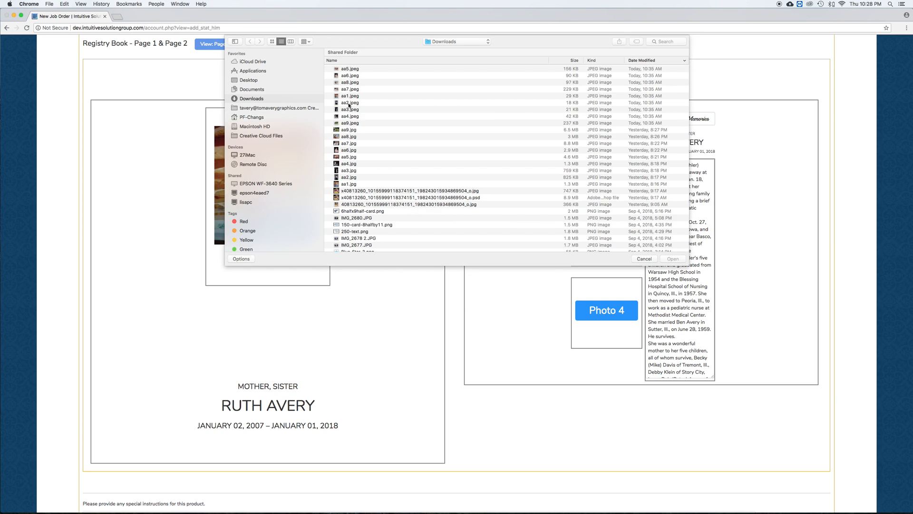
{"action": "double_click", "coordinate": [348, 103]}
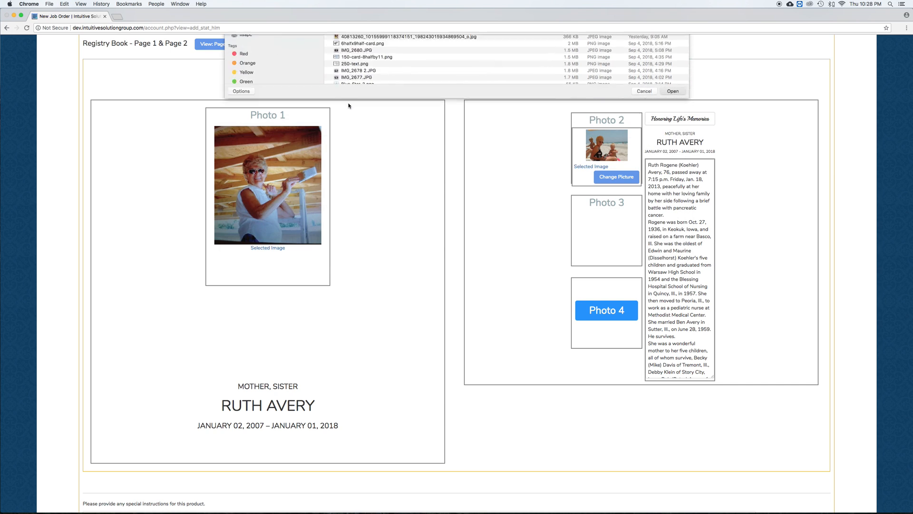
{"action": "left_click", "coordinate": [613, 313]}
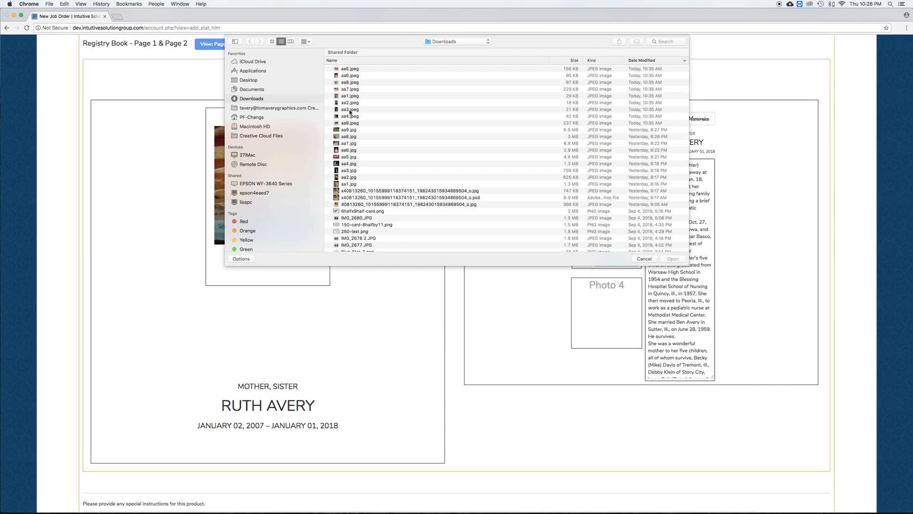
{"action": "double_click", "coordinate": [350, 110]}
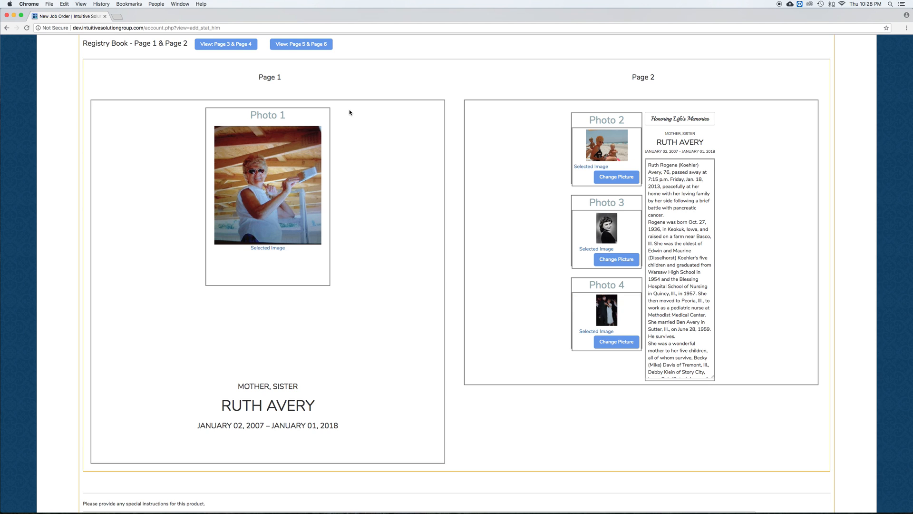
- Compare the filled-in form for pages 1 and 2 with the Registry Book sample pages
{"action": "scroll", "coordinate": [413, 155], "scroll_direction": "down", "scroll_amount": 2}
{"action": "scroll", "coordinate": [413, 155], "scroll_direction": "up", "scroll_amount": 5}
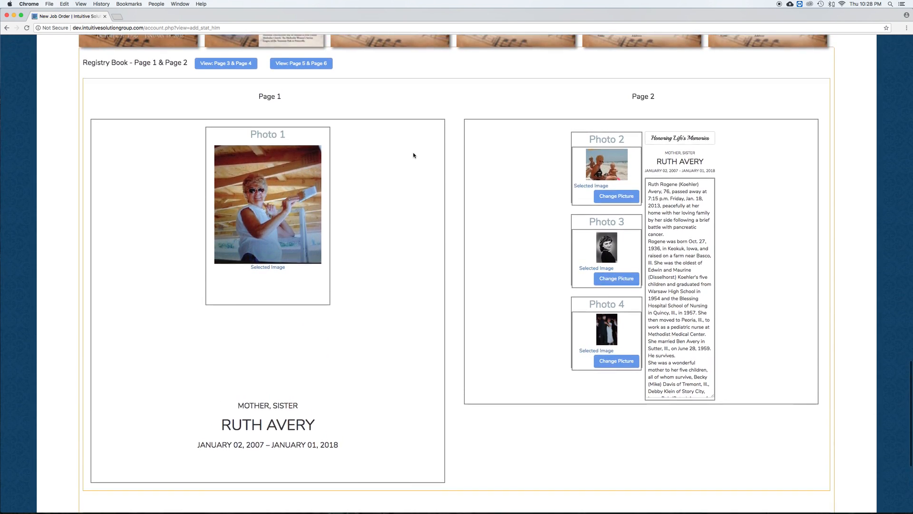
{"action": "scroll", "coordinate": [409, 158], "scroll_direction": "up", "scroll_amount": 4}
{"action": "scroll", "coordinate": [409, 161], "scroll_direction": "up", "scroll_amount": 6}
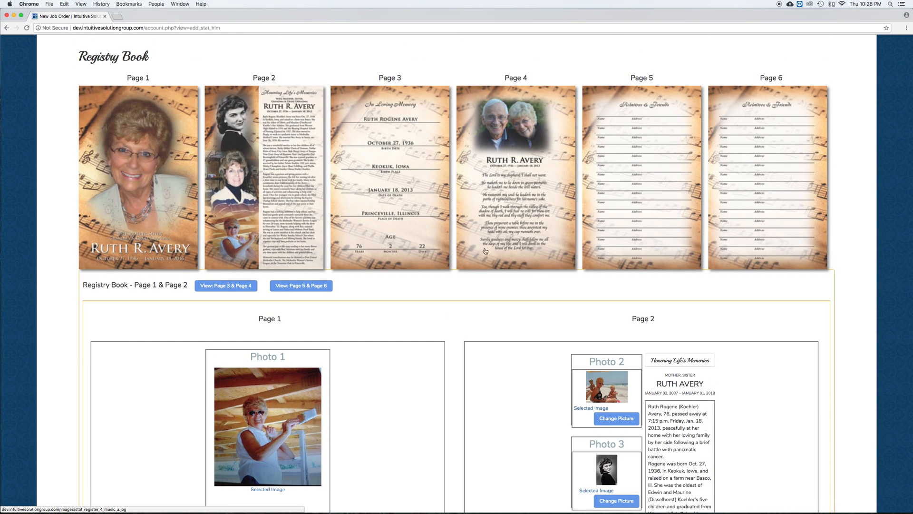
{"action": "scroll", "coordinate": [469, 216], "scroll_direction": "down", "scroll_amount": 7}
{"action": "scroll", "coordinate": [469, 217], "scroll_direction": "up", "scroll_amount": 5}
{"action": "scroll", "coordinate": [469, 218], "scroll_direction": "up", "scroll_amount": 3}
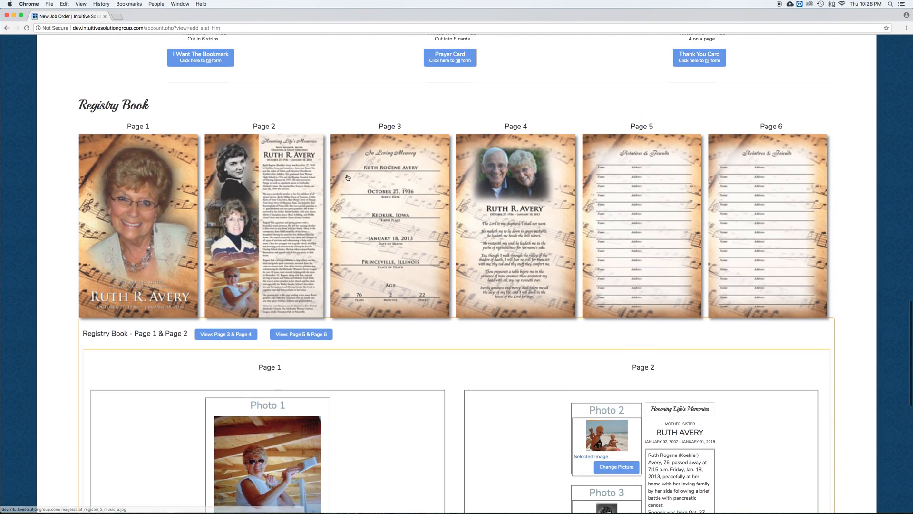
- Submit the Registry Book info with the page 2 photos included
{"action": "scroll", "coordinate": [380, 209], "scroll_direction": "down", "scroll_amount": 5}
{"action": "scroll", "coordinate": [346, 206], "scroll_direction": "down", "scroll_amount": 10}
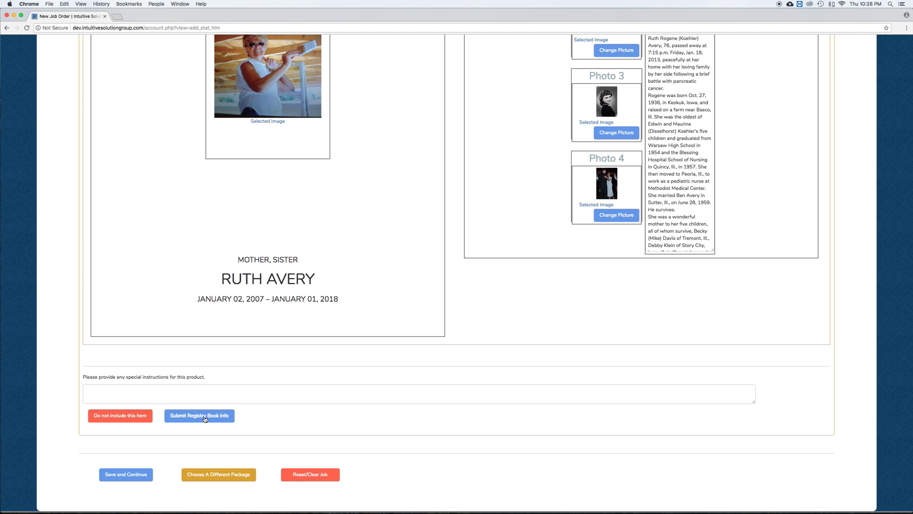
{"action": "left_click", "coordinate": [204, 417]}
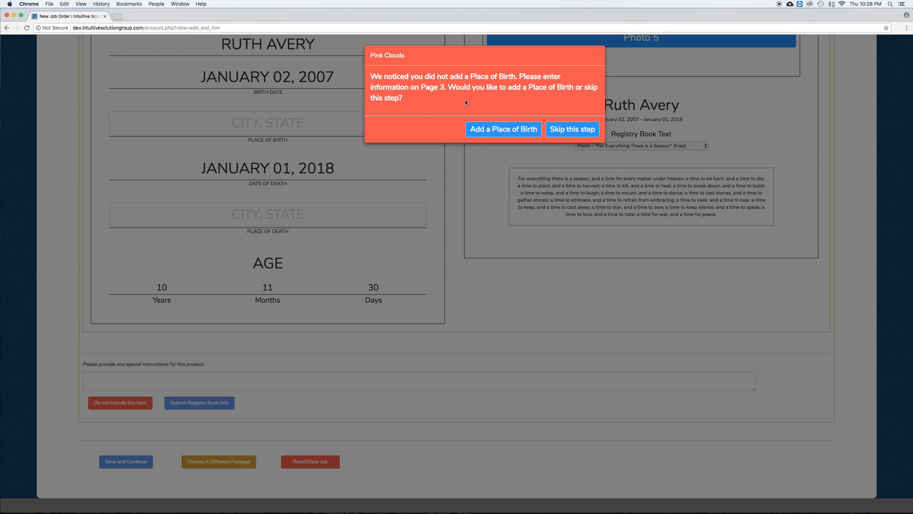
- Fill in page 3 with PEORIA, IL as the place of birth and AMES, IOWA as the place of death
{"action": "left_click", "coordinate": [494, 132]}
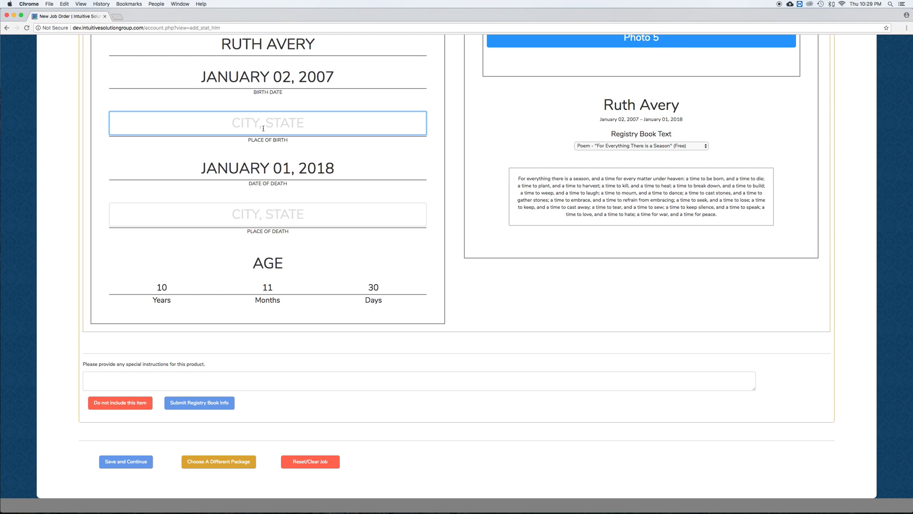
{"action": "type", "text": "PEORIA, IL"}
{"action": "left_click", "coordinate": [274, 219]}
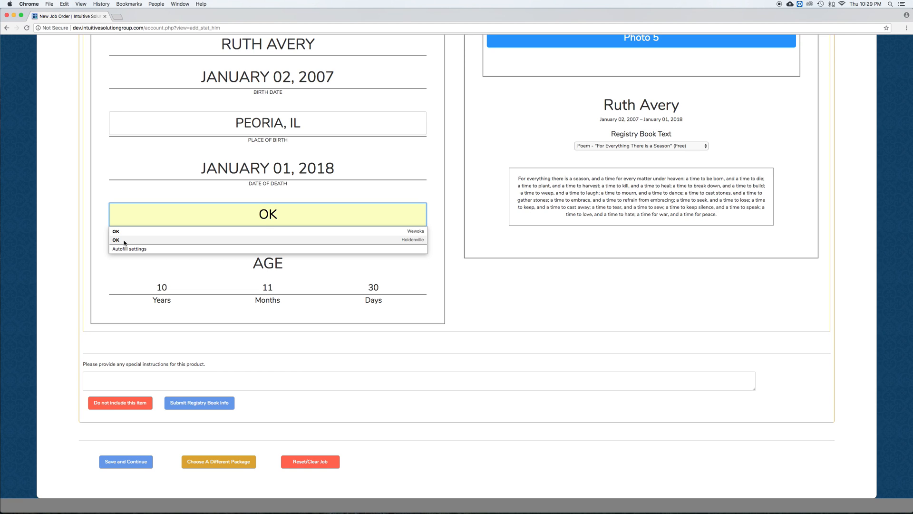
{"action": "type", "text": "IOWA"}
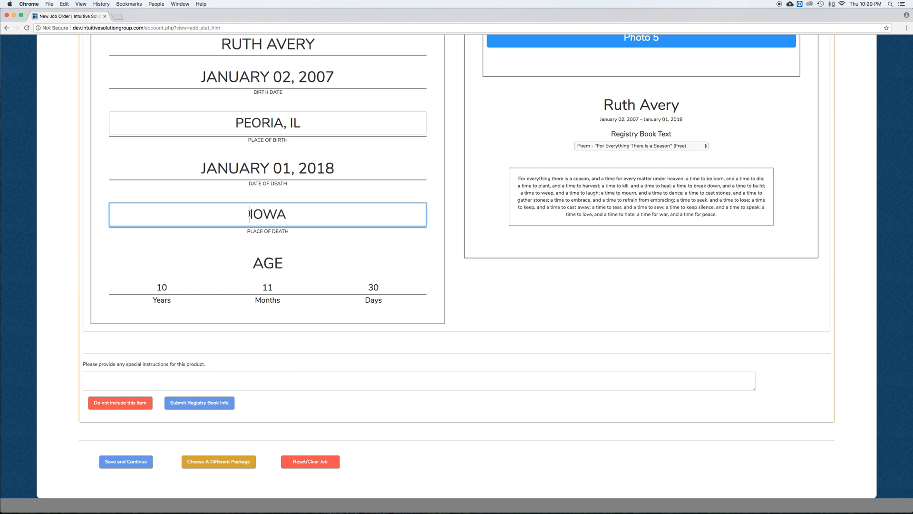
{"action": "type", "text": "AMES"}
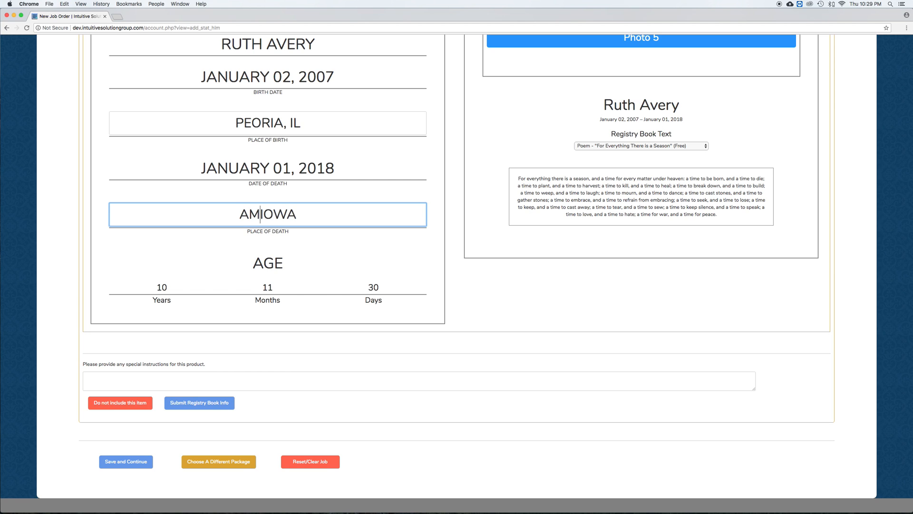
{"action": "type", "text": ","}
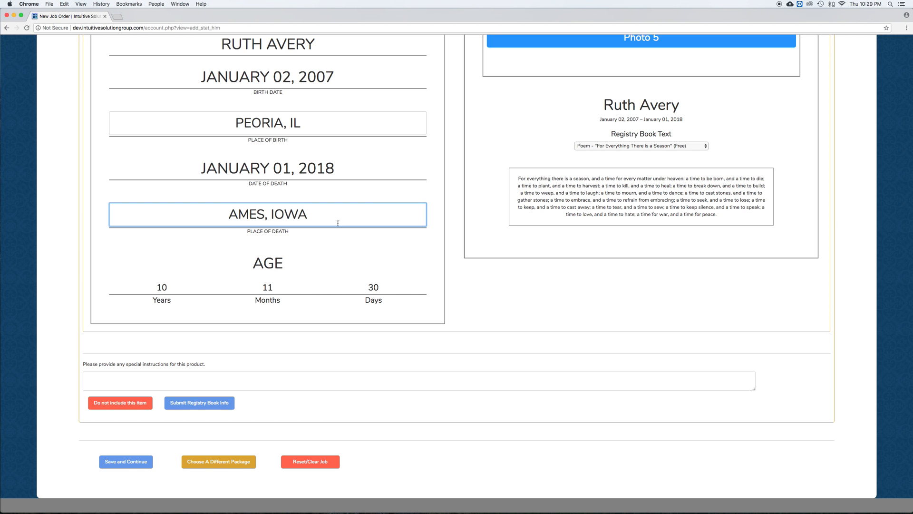
- Check page 4 against its sample and add aa9.jpeg as Photo 5
{"action": "scroll", "coordinate": [335, 288], "scroll_direction": "up", "scroll_amount": 2}
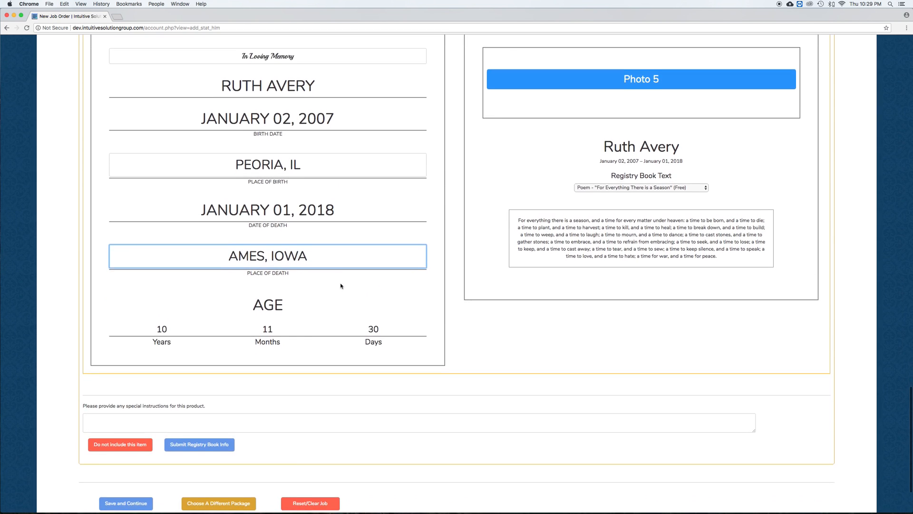
{"action": "scroll", "coordinate": [341, 286], "scroll_direction": "down", "scroll_amount": 2}
{"action": "scroll", "coordinate": [332, 281], "scroll_direction": "up", "scroll_amount": 5}
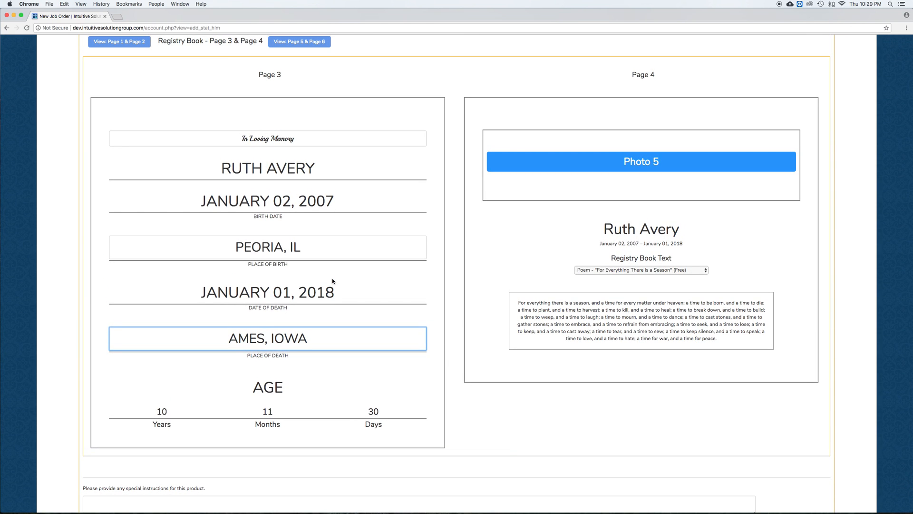
{"action": "scroll", "coordinate": [638, 220], "scroll_direction": "up", "scroll_amount": 1}
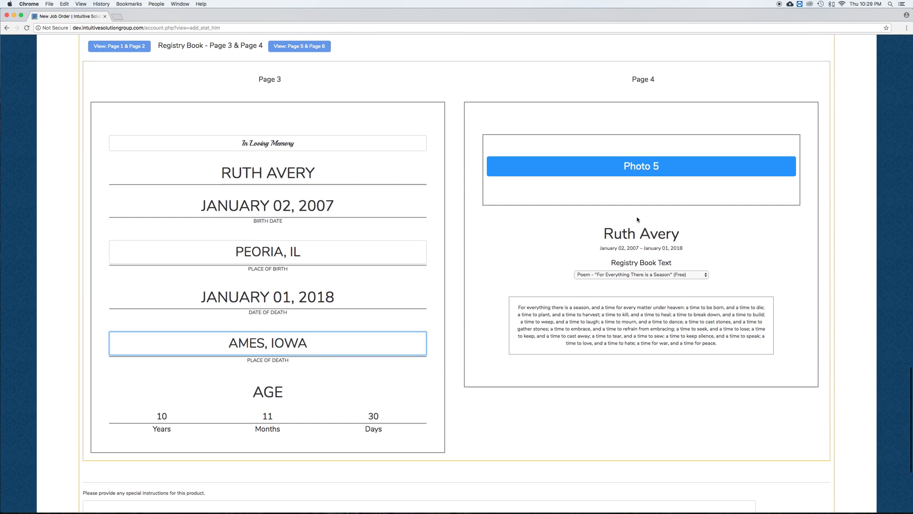
{"action": "scroll", "coordinate": [638, 220], "scroll_direction": "up", "scroll_amount": 10}
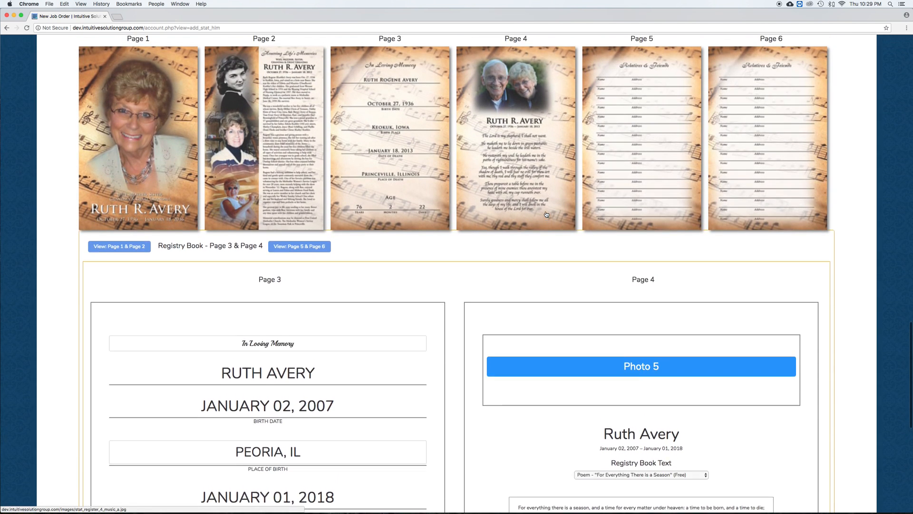
{"action": "scroll", "coordinate": [615, 277], "scroll_direction": "down", "scroll_amount": 6}
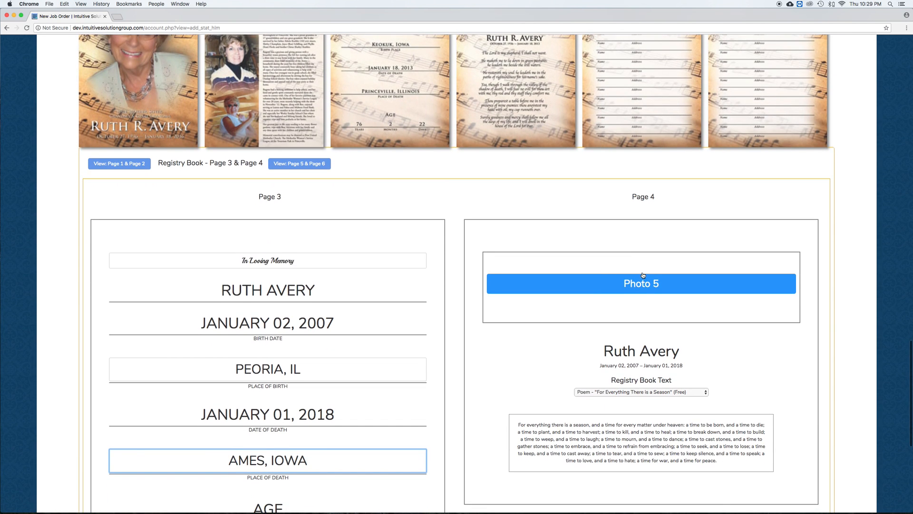
{"action": "left_click", "coordinate": [645, 227]}
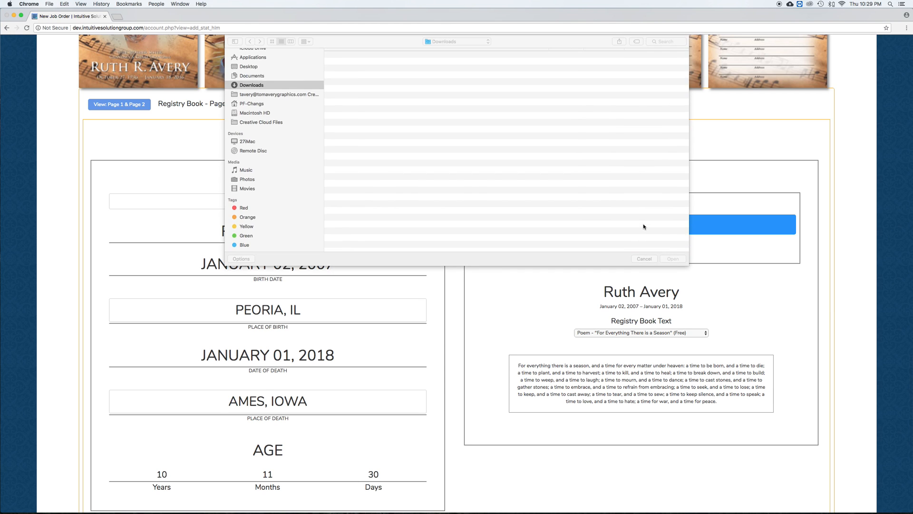
{"action": "double_click", "coordinate": [349, 123]}
{"action": "scroll", "coordinate": [521, 253], "scroll_direction": "down", "scroll_amount": 5}
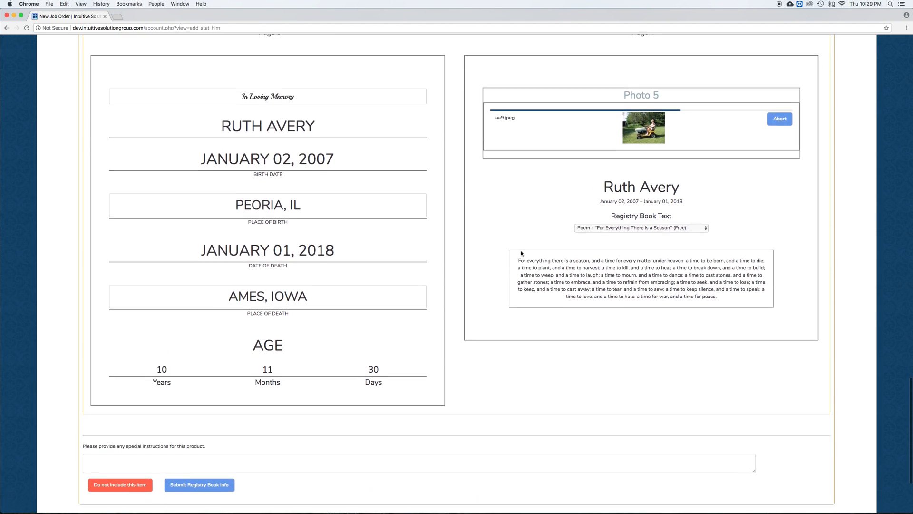
{"action": "scroll", "coordinate": [521, 253], "scroll_direction": "up", "scroll_amount": 6}
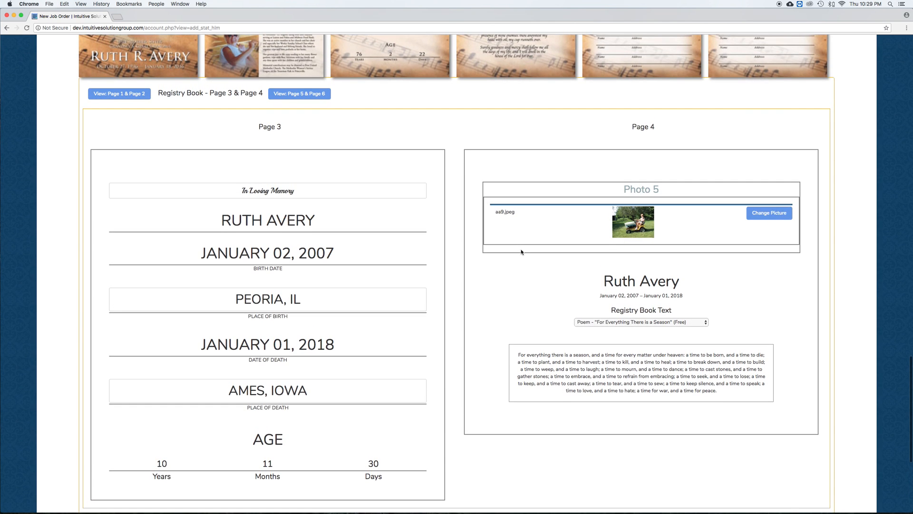
{"action": "scroll", "coordinate": [530, 252], "scroll_direction": "down", "scroll_amount": 3}
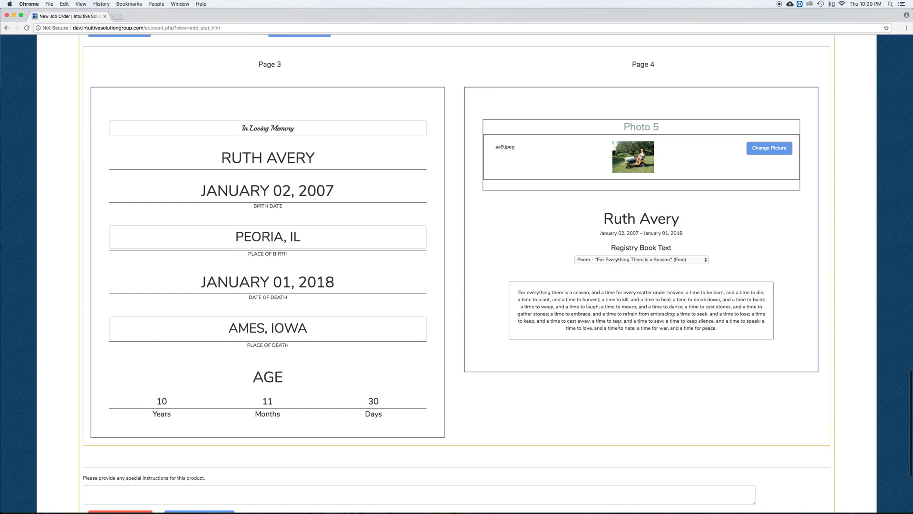
- Try the other Registry Book Text options on page 4, ending with Custom Text - 100 Words or less ($5.00)
{"action": "left_click", "coordinate": [638, 261]}
{"action": "left_click", "coordinate": [637, 266]}
{"action": "left_click", "coordinate": [637, 263]}
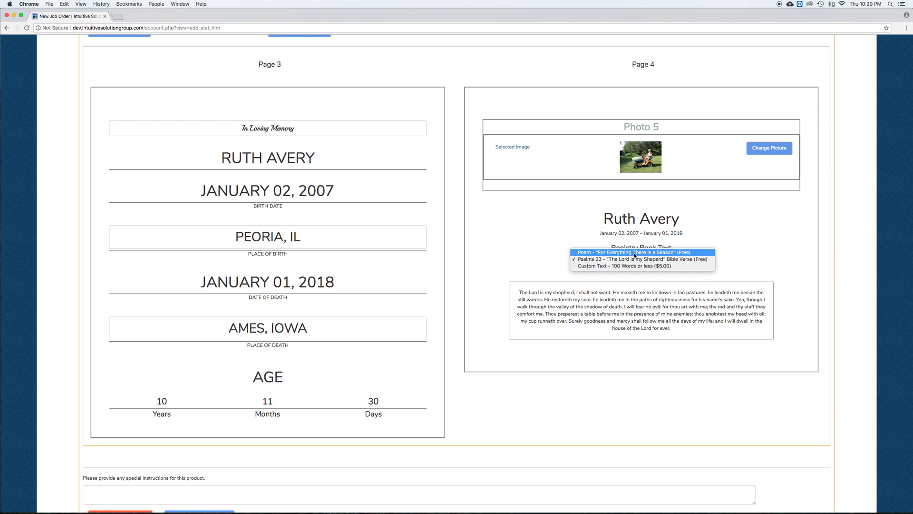
{"action": "left_click", "coordinate": [634, 256]}
{"action": "left_click", "coordinate": [633, 260]}
{"action": "left_click", "coordinate": [633, 295]}
{"action": "left_click", "coordinate": [628, 261]}
{"action": "left_click", "coordinate": [640, 275]}
- Check the order's running total with the paid custom text selected and come back to page 4
{"action": "scroll", "coordinate": [657, 309], "scroll_direction": "up", "scroll_amount": 20}
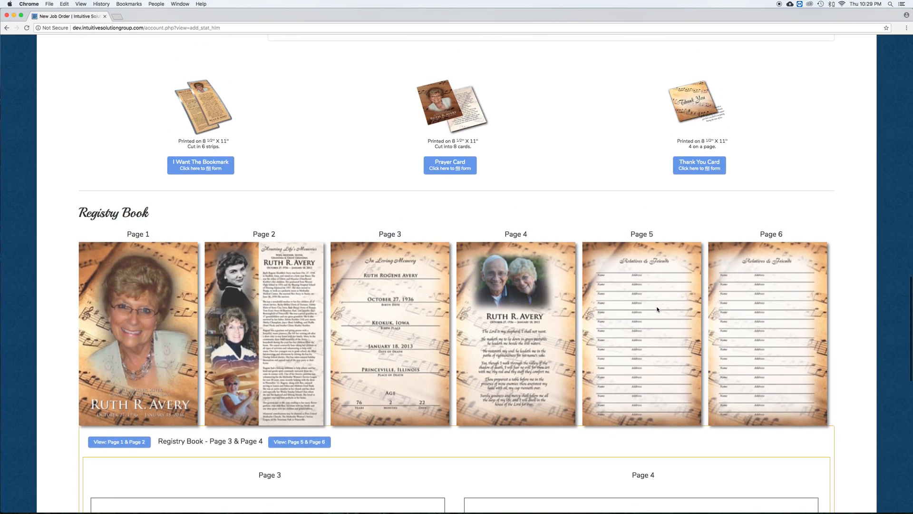
{"action": "scroll", "coordinate": [657, 310], "scroll_direction": "up", "scroll_amount": 10}
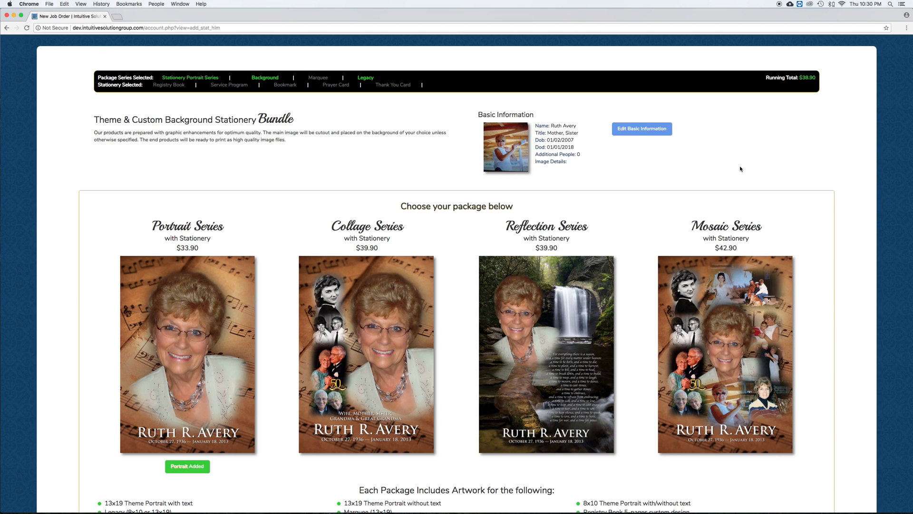
{"action": "scroll", "coordinate": [740, 169], "scroll_direction": "down", "scroll_amount": 10}
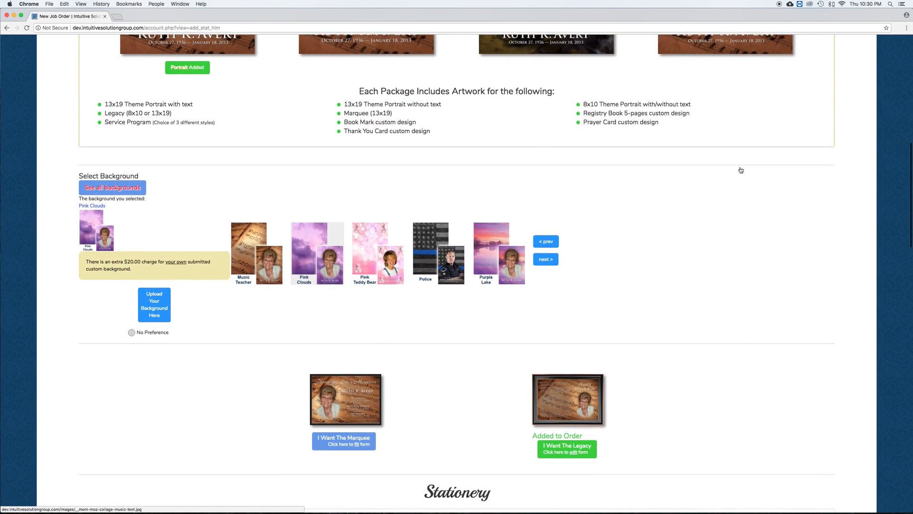
{"action": "scroll", "coordinate": [740, 170], "scroll_direction": "down", "scroll_amount": 8}
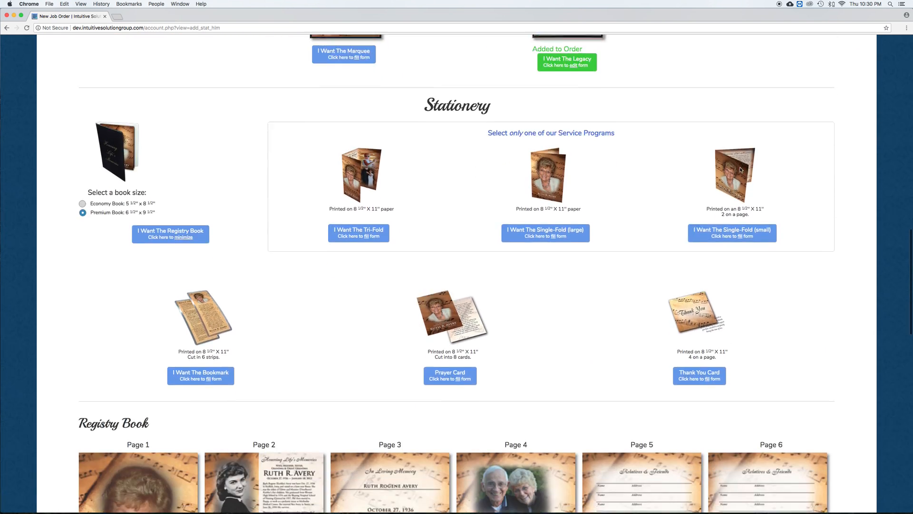
{"action": "scroll", "coordinate": [740, 169], "scroll_direction": "up", "scroll_amount": 3}
{"action": "scroll", "coordinate": [739, 172], "scroll_direction": "down", "scroll_amount": 5}
{"action": "scroll", "coordinate": [740, 172], "scroll_direction": "down", "scroll_amount": 10}
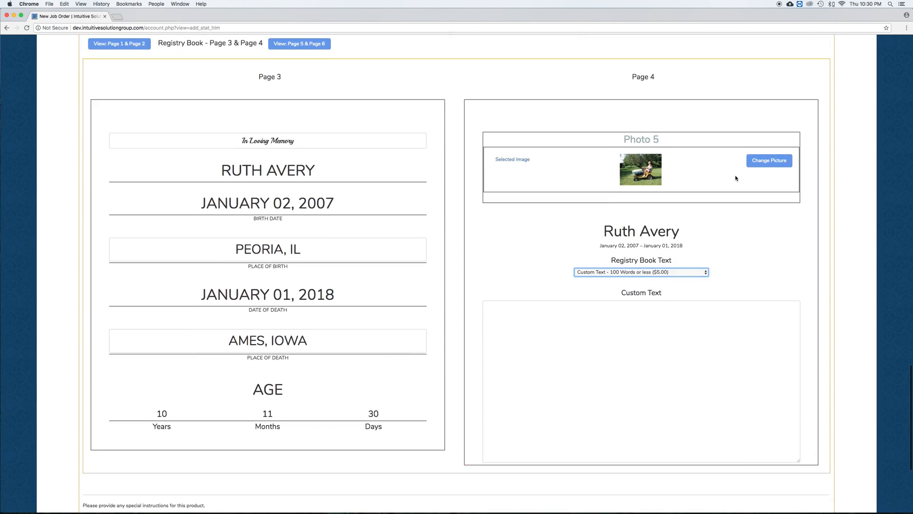
- Set page 4's Registry Book Text to Poem - "For Everything There is a Season" (Free) and recheck the running total
{"action": "left_click", "coordinate": [625, 269]}
{"action": "left_click", "coordinate": [626, 255]}
{"action": "scroll", "coordinate": [745, 177], "scroll_direction": "up", "scroll_amount": 15}
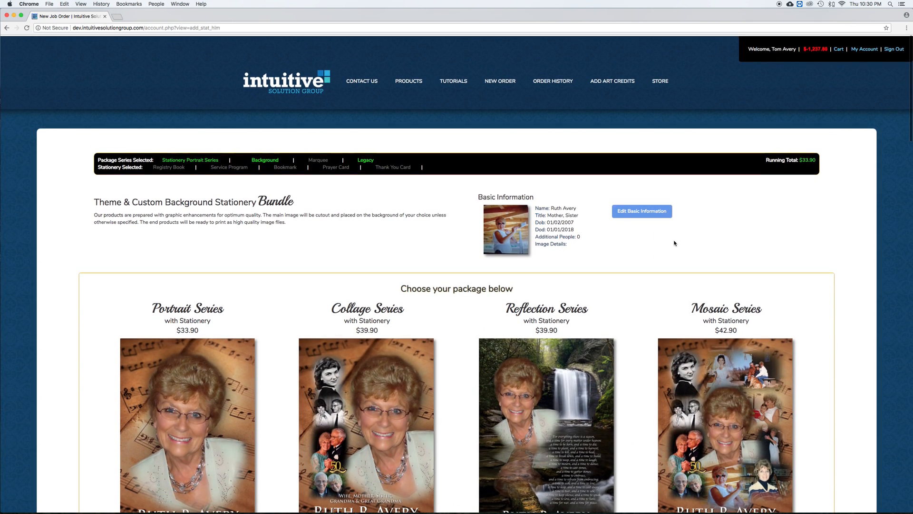
- Submit the Registry Book info and check the Registry Book entry in the order summary
{"action": "scroll", "coordinate": [726, 244], "scroll_direction": "down", "scroll_amount": 15}
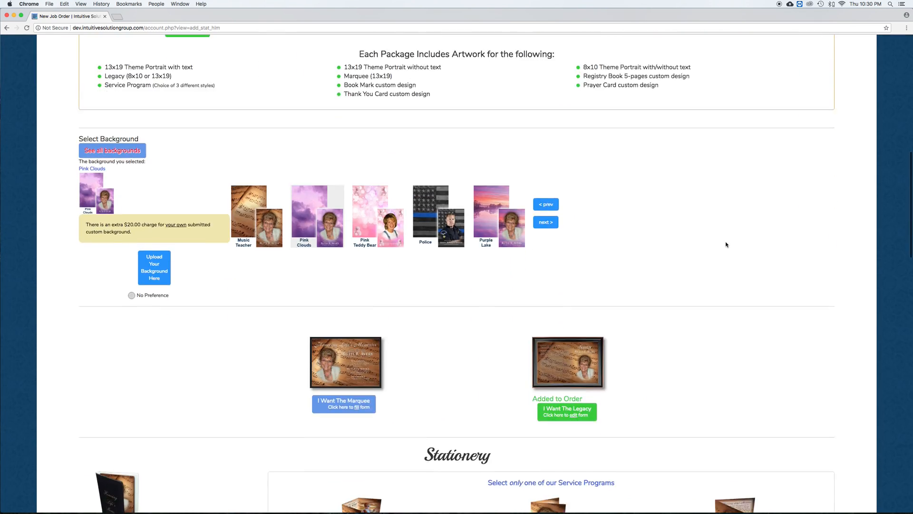
{"action": "scroll", "coordinate": [726, 240], "scroll_direction": "up", "scroll_amount": 5}
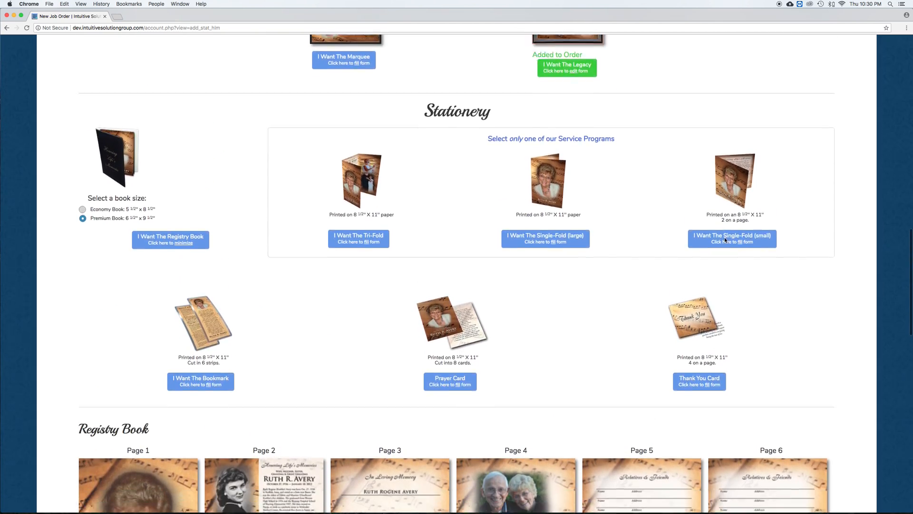
{"action": "scroll", "coordinate": [708, 238], "scroll_direction": "down", "scroll_amount": 10}
{"action": "scroll", "coordinate": [701, 235], "scroll_direction": "down", "scroll_amount": 6}
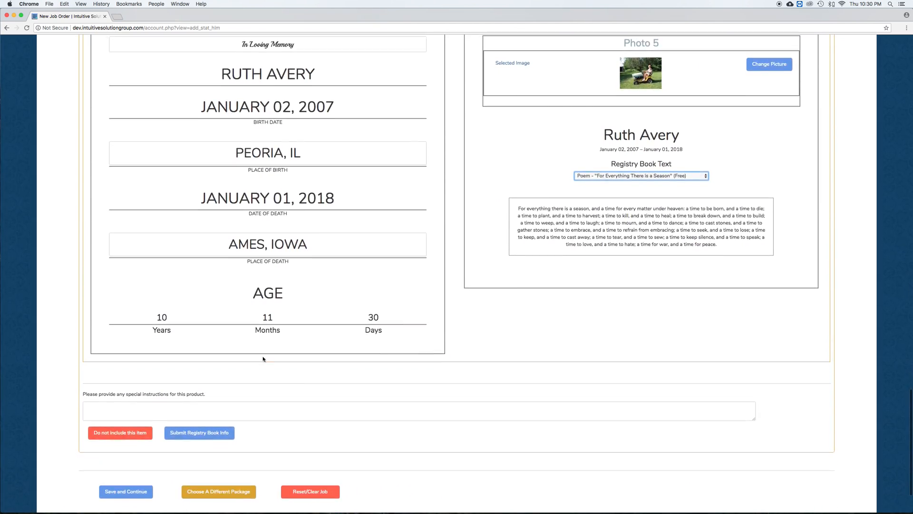
{"action": "left_click", "coordinate": [199, 429]}
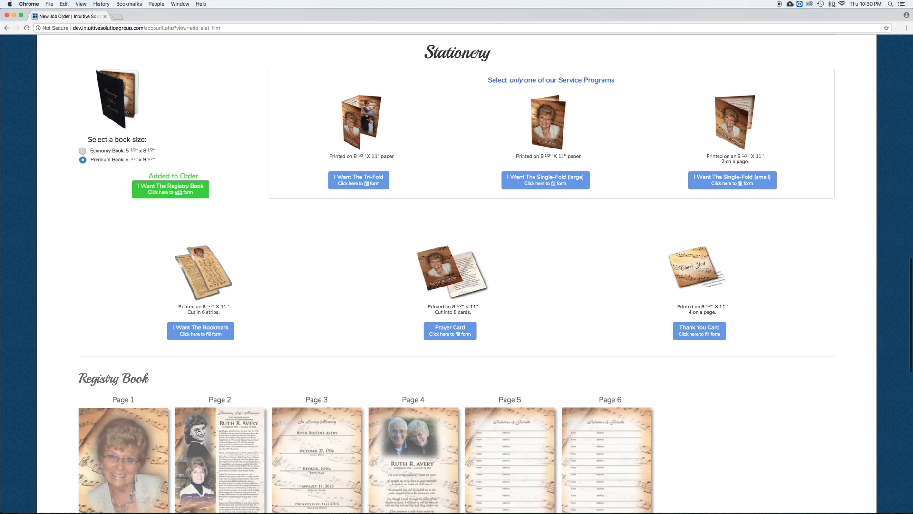
{"action": "scroll", "coordinate": [271, 344], "scroll_direction": "up", "scroll_amount": 20}
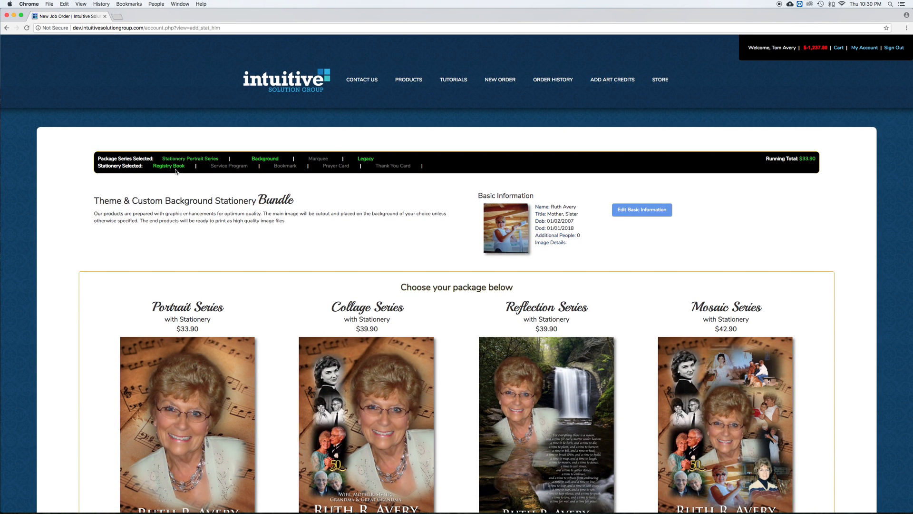
- Open the large Single-Fold service program form and compare its back and front pages with the samples
{"action": "scroll", "coordinate": [603, 273], "scroll_direction": "down", "scroll_amount": 20}
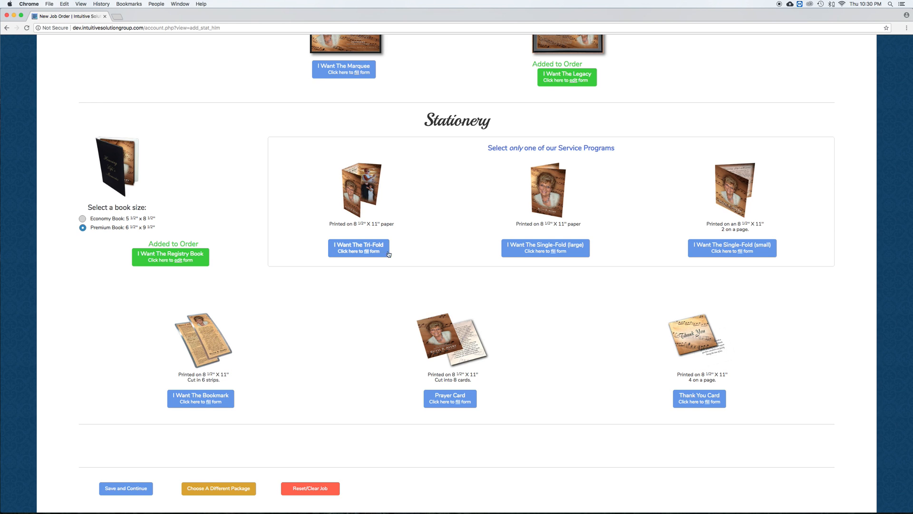
{"action": "left_click", "coordinate": [554, 248]}
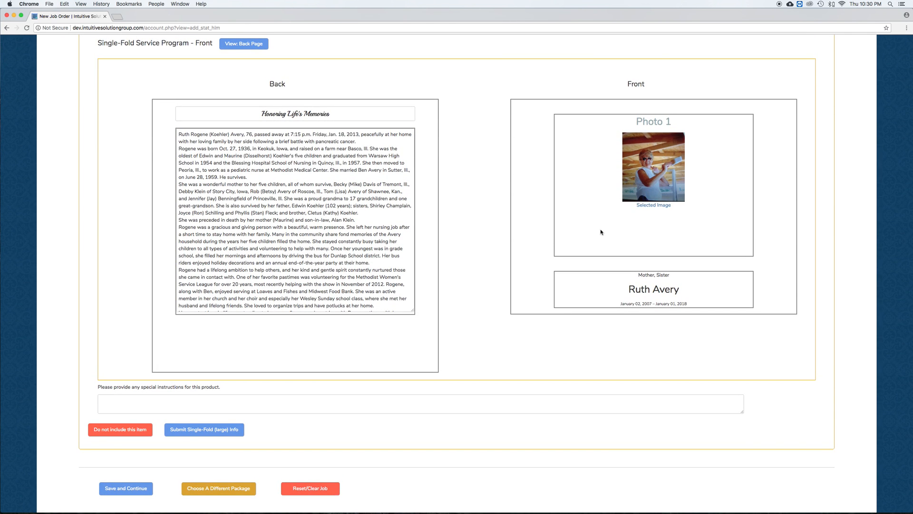
{"action": "scroll", "coordinate": [600, 229], "scroll_direction": "up", "scroll_amount": 3}
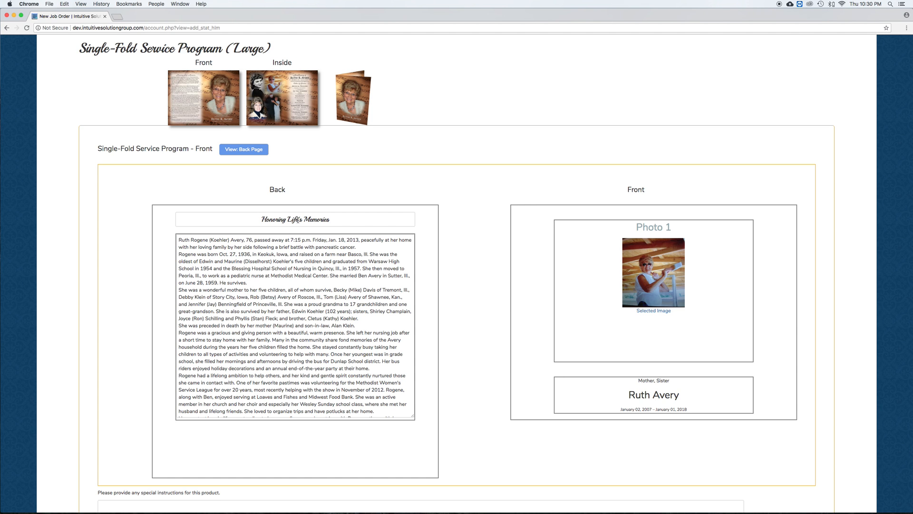
{"action": "scroll", "coordinate": [346, 296], "scroll_direction": "up", "scroll_amount": 3}
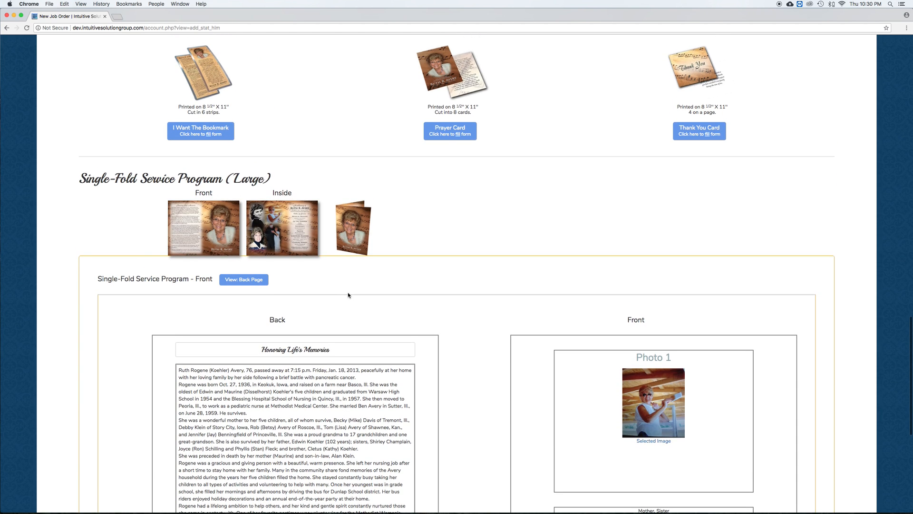
{"action": "scroll", "coordinate": [348, 296], "scroll_direction": "down", "scroll_amount": 5}
{"action": "scroll", "coordinate": [266, 143], "scroll_direction": "up", "scroll_amount": 1}
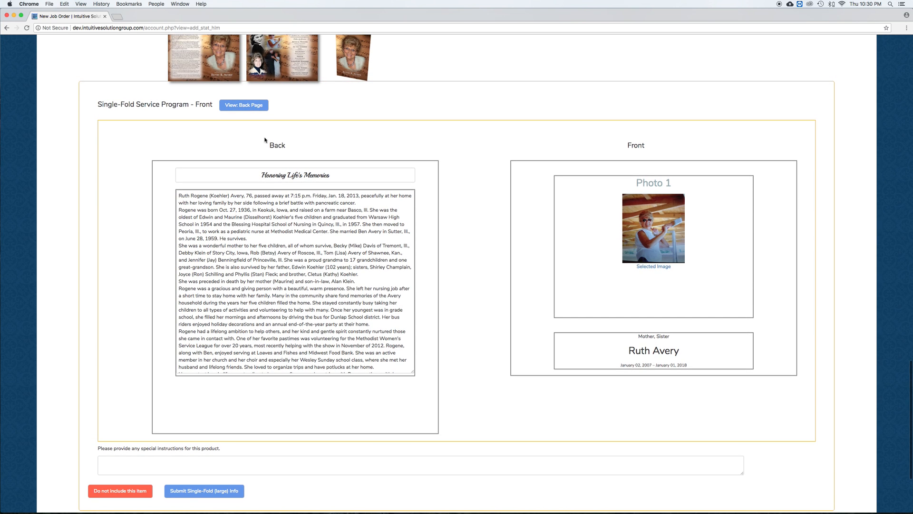
- Switch the Single-Fold form to its inside pages and examine the enlarged Inside sample
{"action": "left_click", "coordinate": [251, 107]}
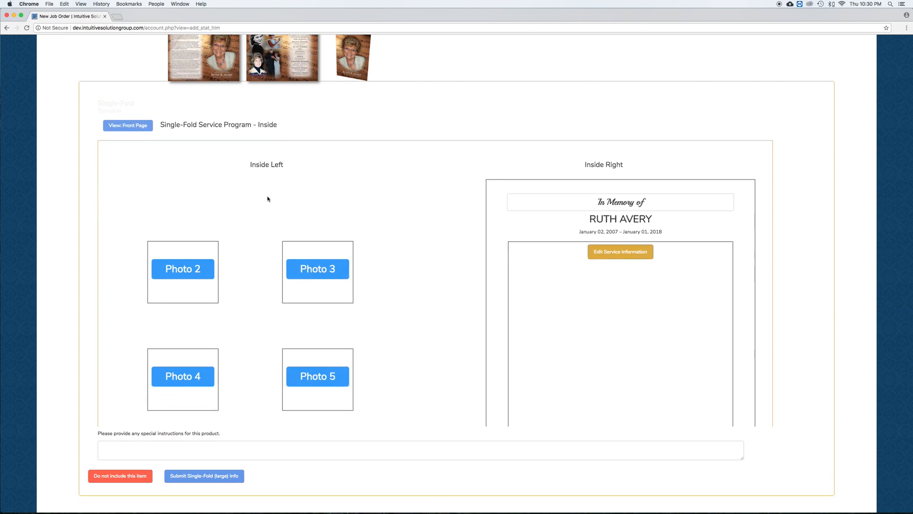
{"action": "scroll", "coordinate": [292, 255], "scroll_direction": "up", "scroll_amount": 3}
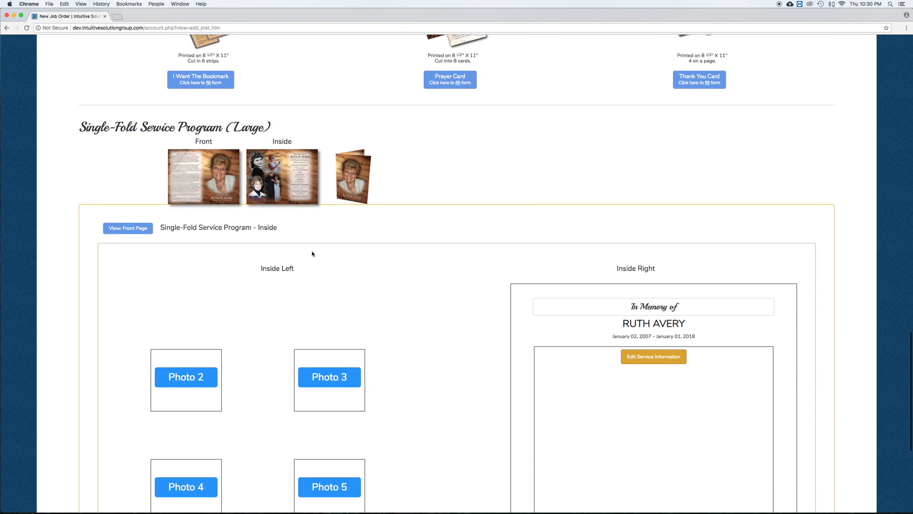
{"action": "left_click", "coordinate": [271, 181]}
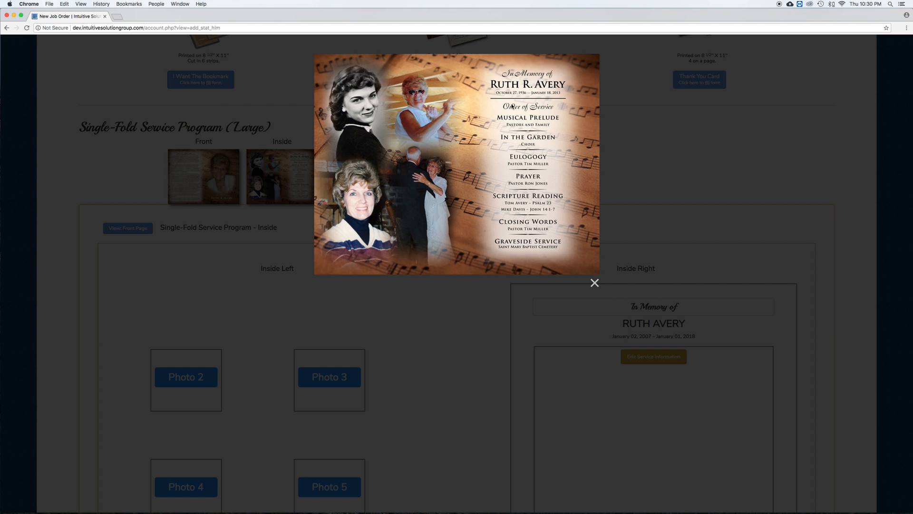
{"action": "left_click", "coordinate": [594, 284]}
{"action": "scroll", "coordinate": [275, 296], "scroll_direction": "down", "scroll_amount": 3}
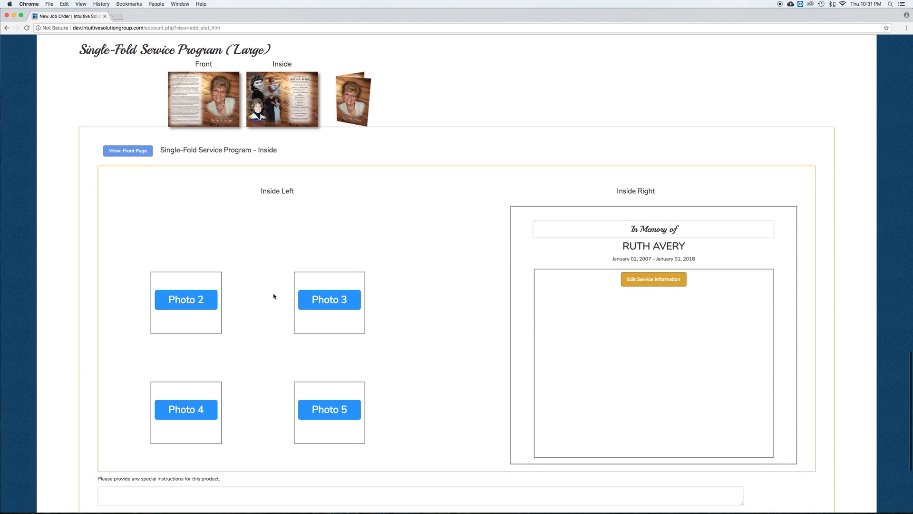
- Add aa3.jpeg as Photo 2 and aa1.jpeg as Photo 3 on the service program's inside left page
{"action": "left_click", "coordinate": [188, 295]}
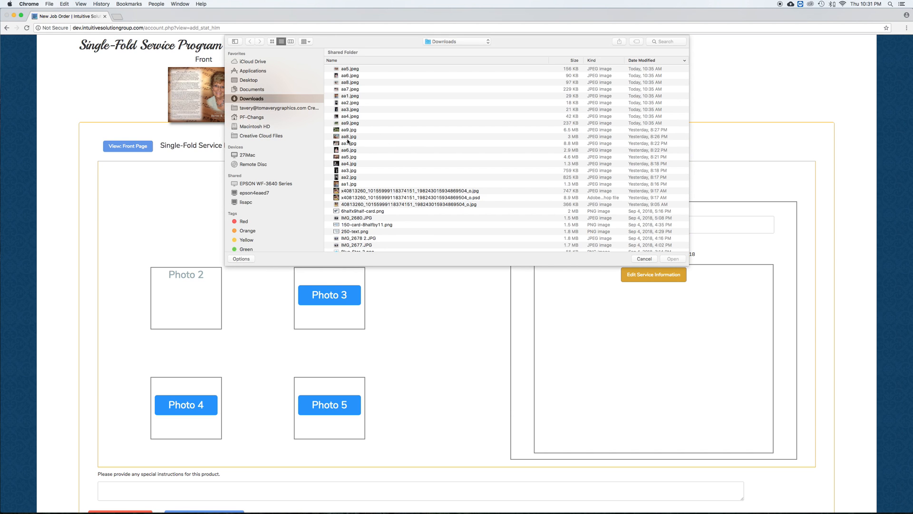
{"action": "double_click", "coordinate": [348, 109]}
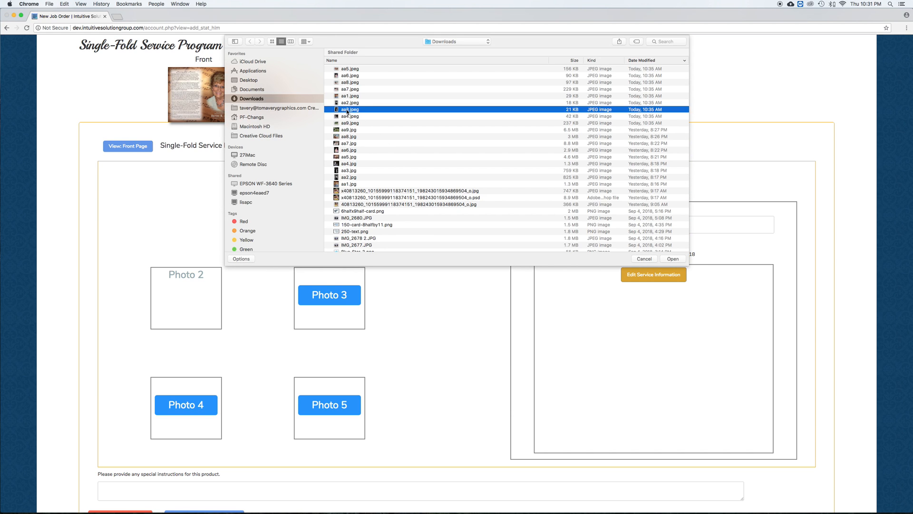
{"action": "left_click", "coordinate": [329, 295]}
{"action": "double_click", "coordinate": [350, 97]}
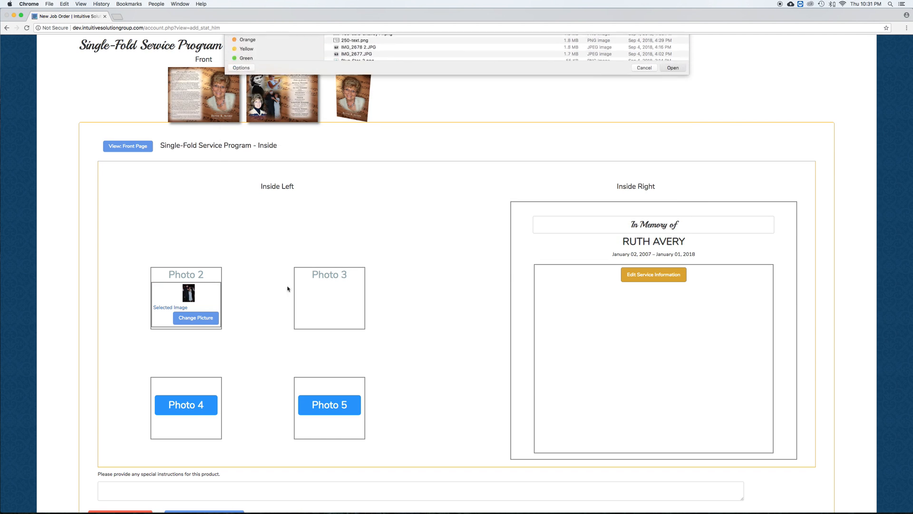
- Add aa8.jpeg as Photo 4 and aa6.jpeg as Photo 5 on the service program's inside left page
{"action": "left_click", "coordinate": [191, 407]}
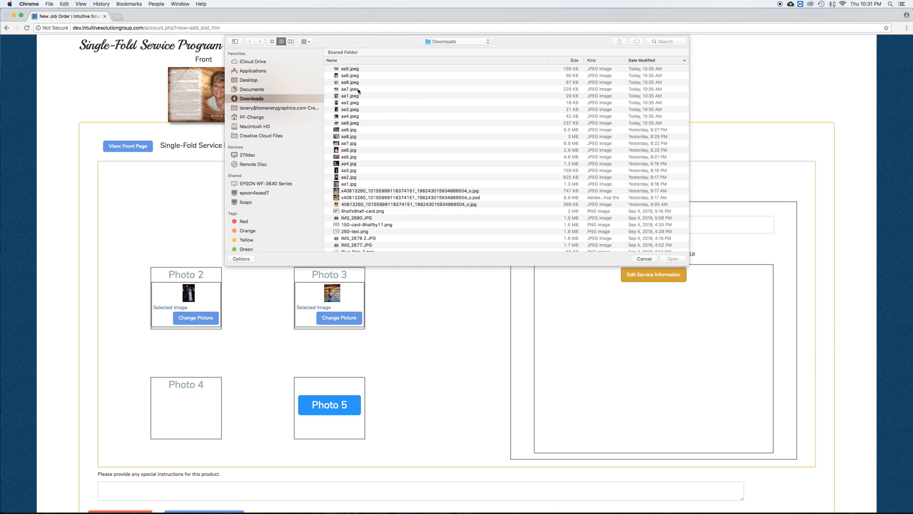
{"action": "double_click", "coordinate": [350, 83]}
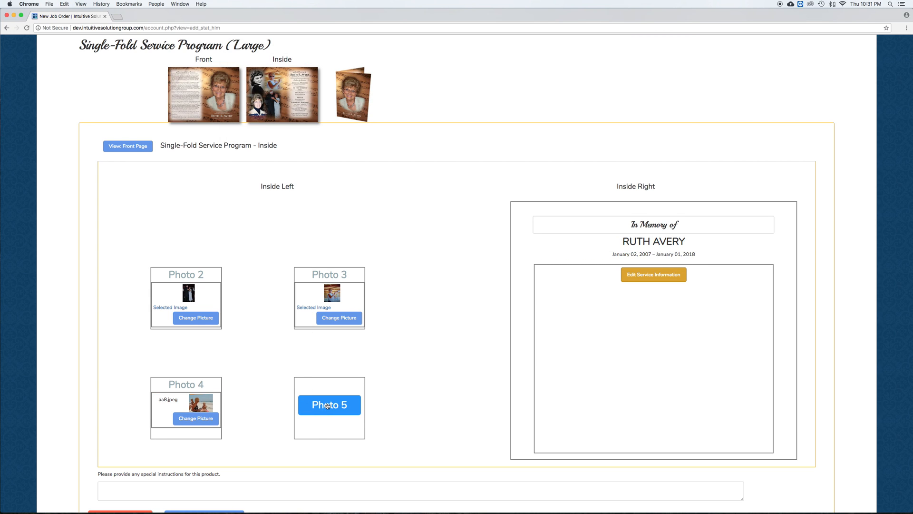
{"action": "left_click", "coordinate": [328, 405]}
{"action": "double_click", "coordinate": [347, 75]}
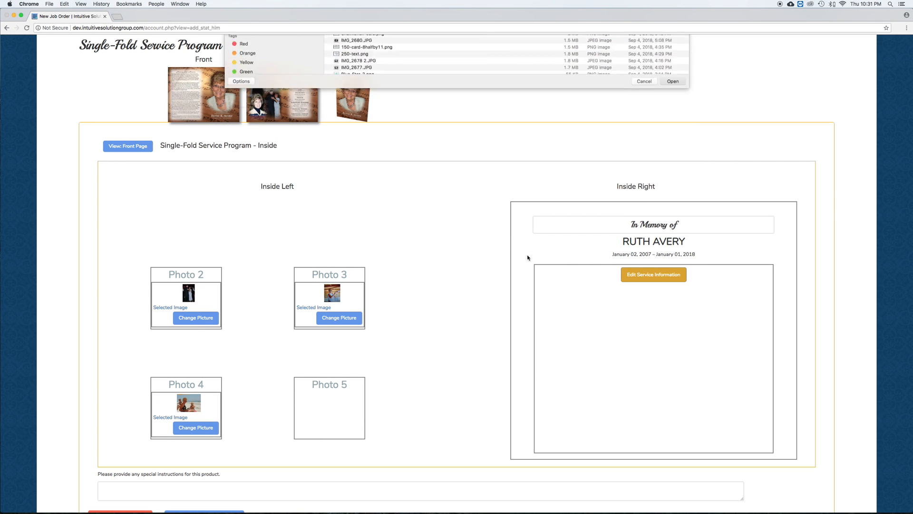
- Open the service information for the inside right page and enter "Order of Service" as its title
{"action": "left_click", "coordinate": [653, 278]}
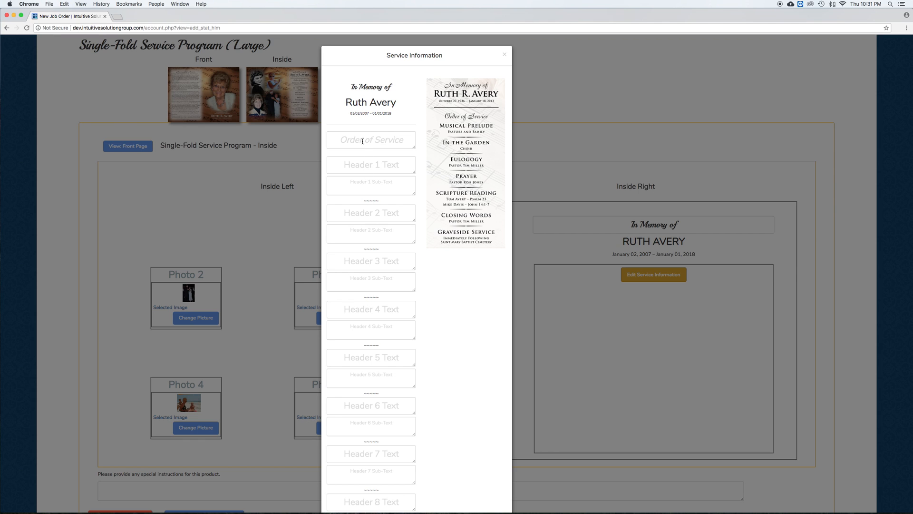
{"action": "left_click", "coordinate": [362, 142]}
{"action": "type", "text": "Order"}
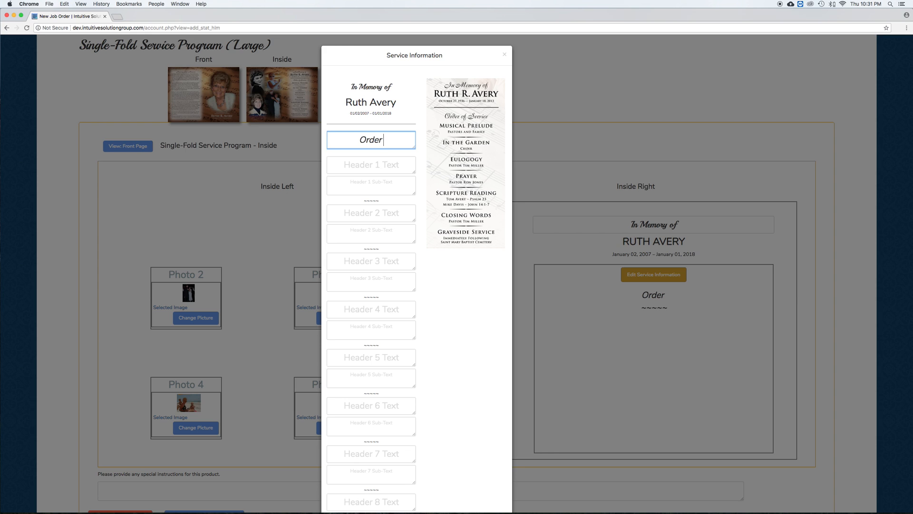
{"action": "type", "text": " of Ser"}
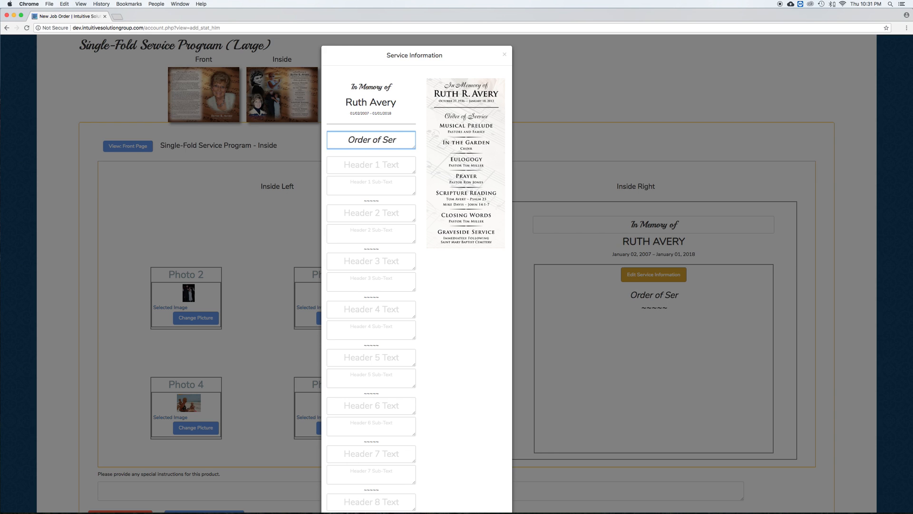
{"action": "type", "text": "vice"}
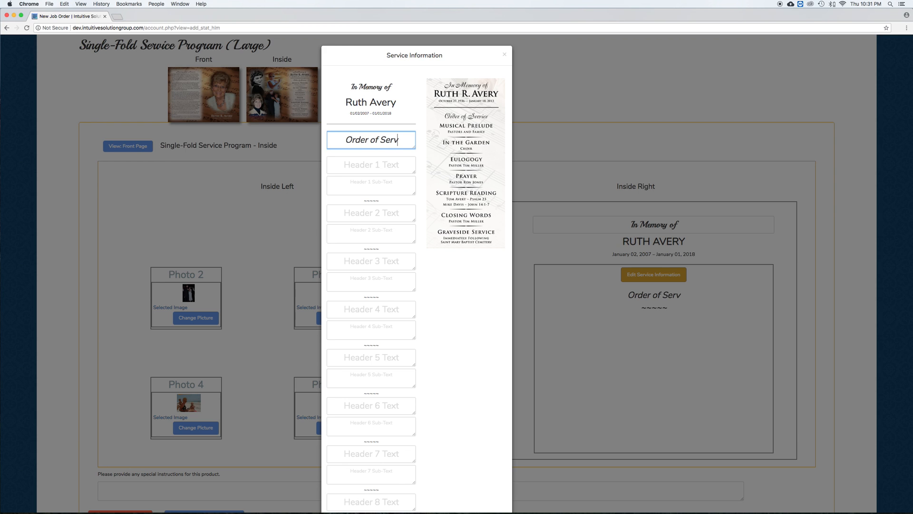
- Enter "Musical Preludes" as the Header 1 text with "Pastor and Family" as its sub-text
{"action": "left_click", "coordinate": [361, 170]}
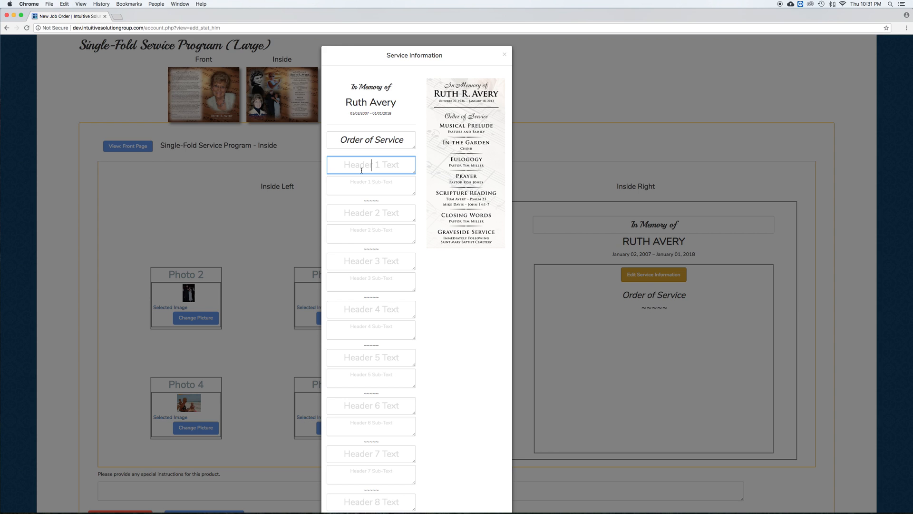
{"action": "type", "text": "Musical Preludes"}
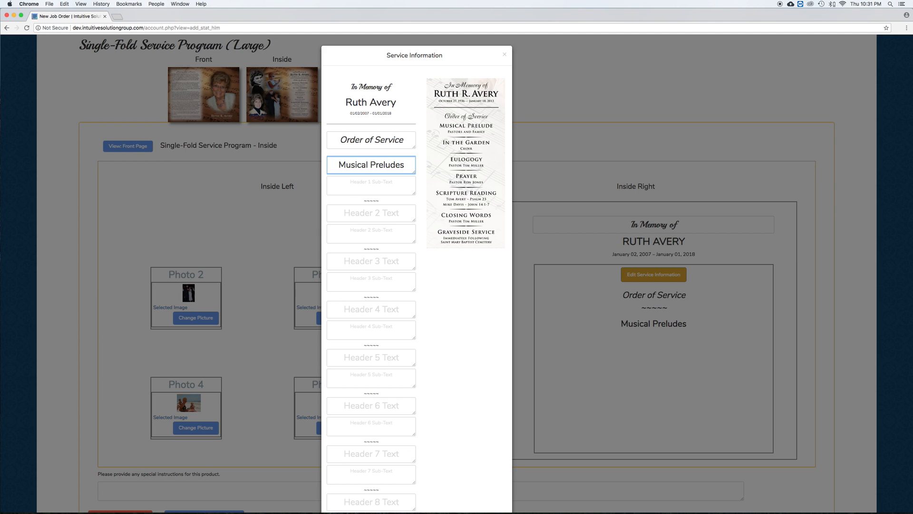
{"action": "left_click", "coordinate": [348, 184]}
{"action": "type", "text": "Past"}
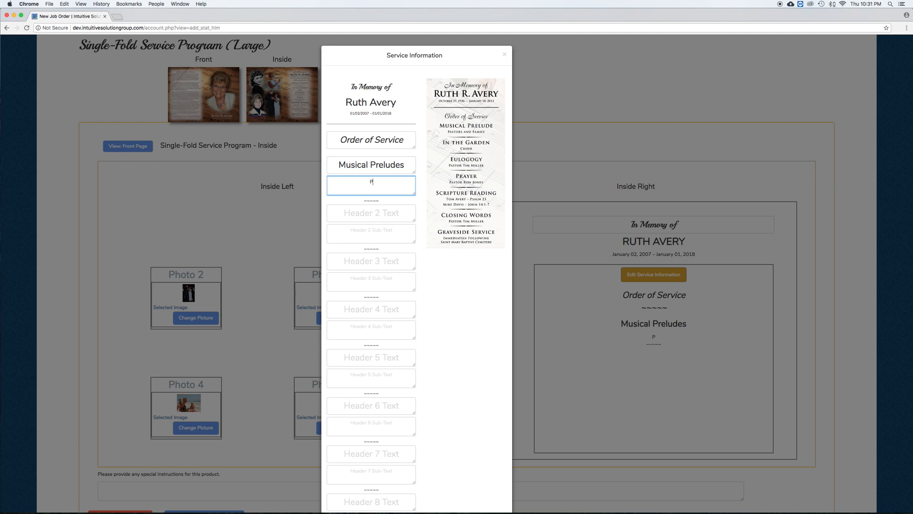
{"action": "type", "text": "and Family"}
{"action": "scroll", "coordinate": [367, 218], "scroll_direction": "down", "scroll_amount": 5}
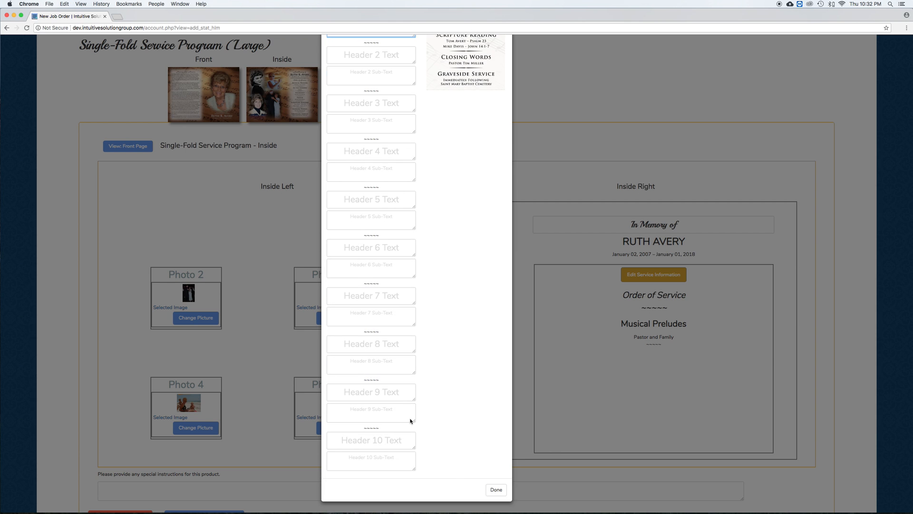
- Finish the service information and submit the large Single-Fold service program to the order
{"action": "left_click", "coordinate": [495, 489]}
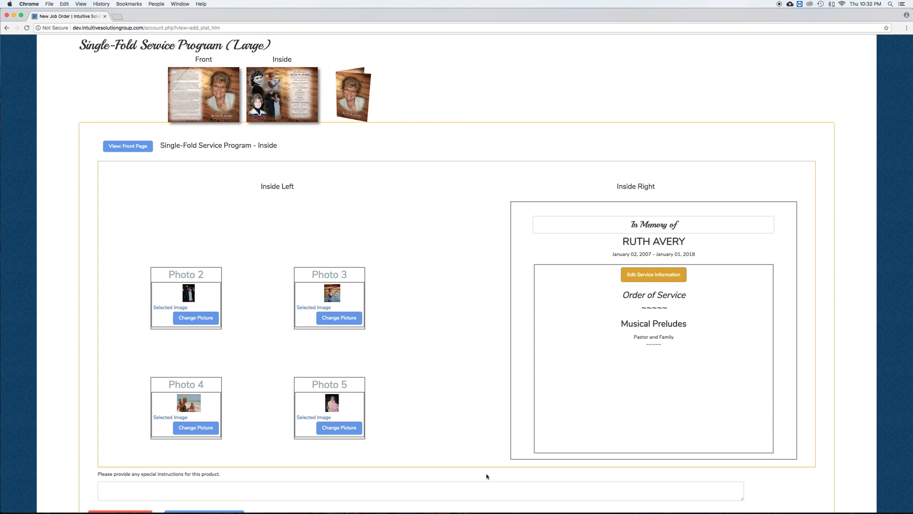
{"action": "scroll", "coordinate": [445, 337], "scroll_direction": "down", "scroll_amount": 3}
{"action": "left_click", "coordinate": [242, 369]}
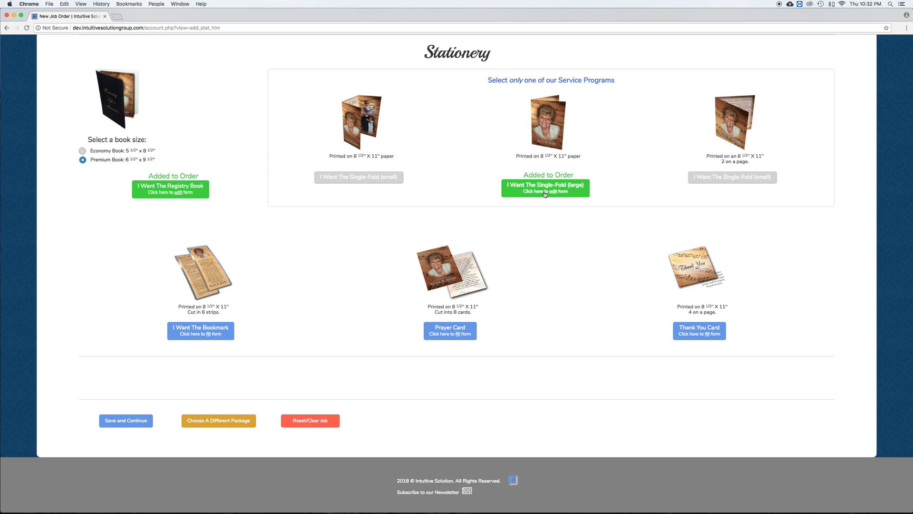
{"action": "scroll", "coordinate": [463, 226], "scroll_direction": "up", "scroll_amount": 15}
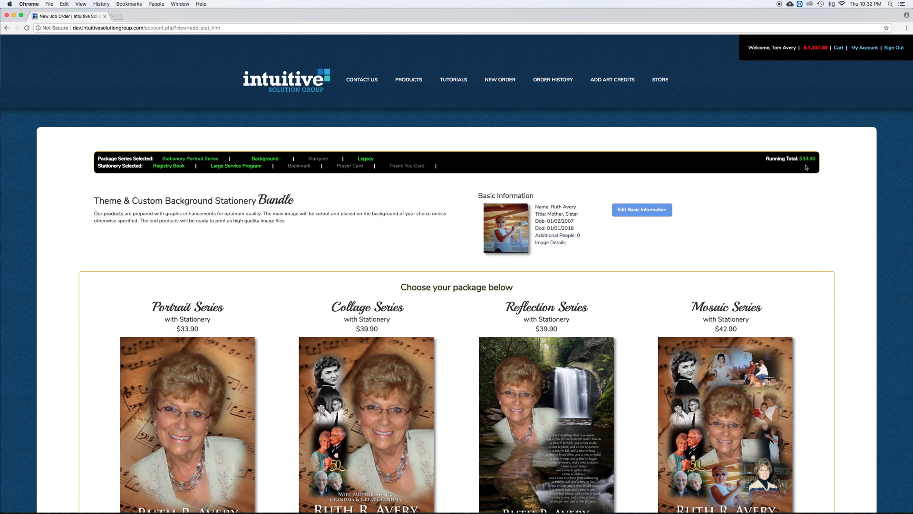
- Open the Bookmark form, check its front and back content, and submit the bookmark with the "For Everything There is a Season" poem
{"action": "scroll", "coordinate": [631, 230], "scroll_direction": "down", "scroll_amount": 15}
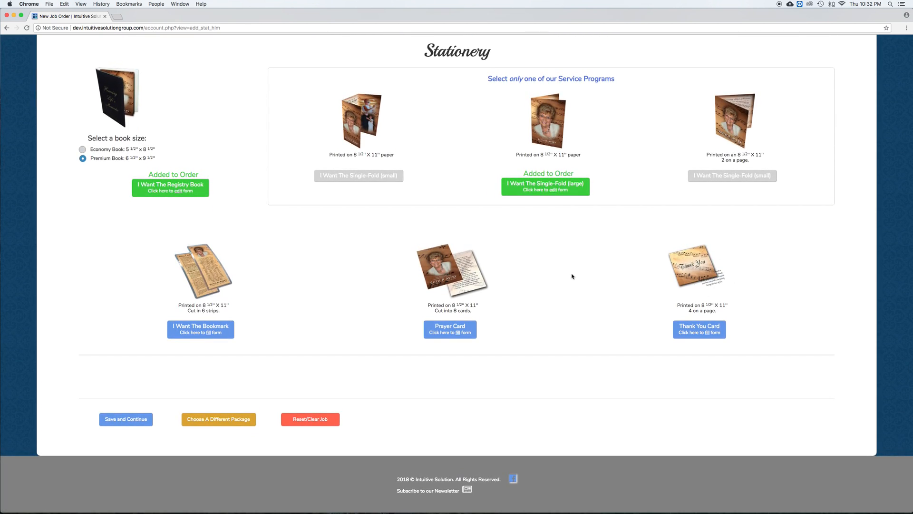
{"action": "left_click", "coordinate": [202, 330]}
{"action": "scroll", "coordinate": [377, 320], "scroll_direction": "down", "scroll_amount": 10}
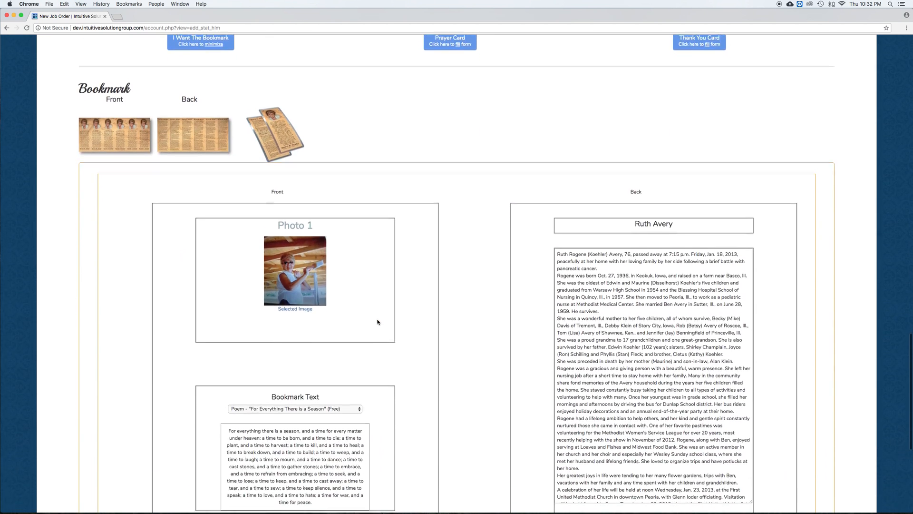
{"action": "scroll", "coordinate": [377, 322], "scroll_direction": "up", "scroll_amount": 4}
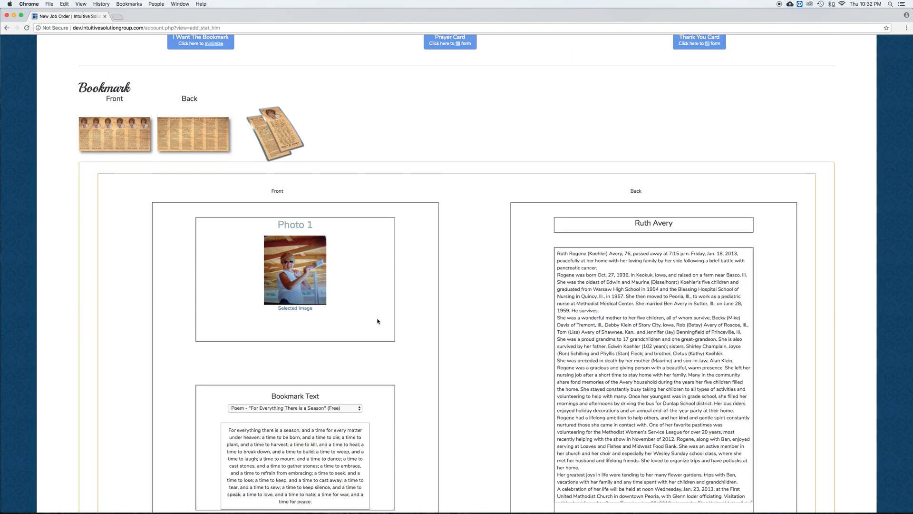
{"action": "scroll", "coordinate": [378, 321], "scroll_direction": "down", "scroll_amount": 3}
{"action": "scroll", "coordinate": [377, 321], "scroll_direction": "down", "scroll_amount": 4}
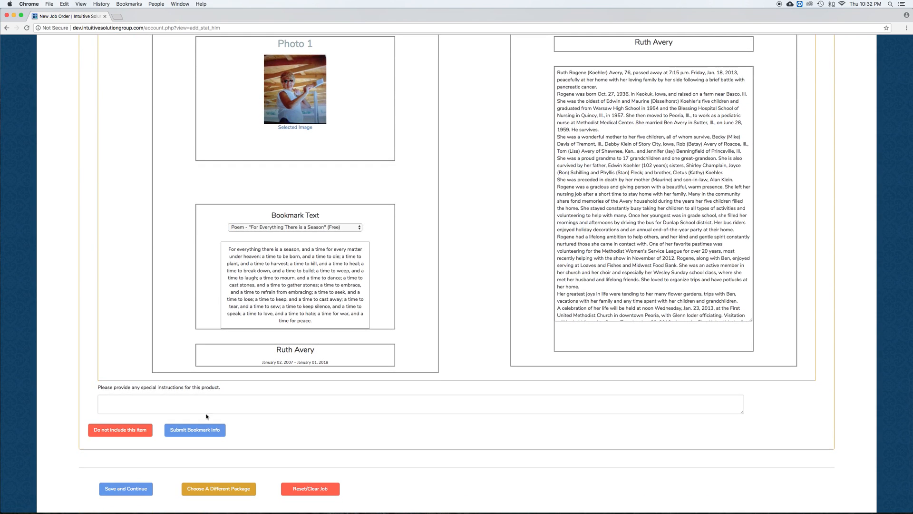
{"action": "left_click", "coordinate": [211, 430]}
{"action": "scroll", "coordinate": [387, 371], "scroll_direction": "up", "scroll_amount": 10}
{"action": "scroll", "coordinate": [388, 373], "scroll_direction": "up", "scroll_amount": 6}
- Open the Prayer Card form and set its back text to "Custom Text - 100 Words or less ($5.00)"
{"action": "scroll", "coordinate": [386, 263], "scroll_direction": "down", "scroll_amount": 5}
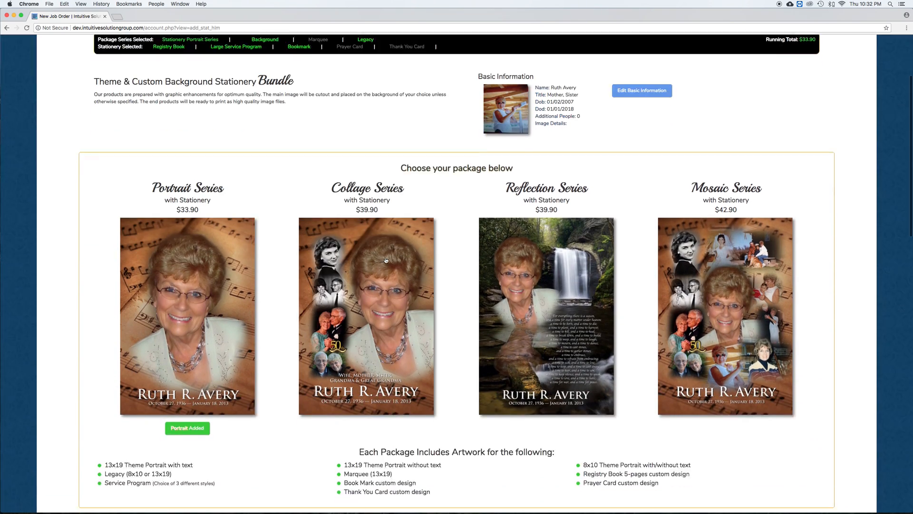
{"action": "scroll", "coordinate": [386, 263], "scroll_direction": "down", "scroll_amount": 15}
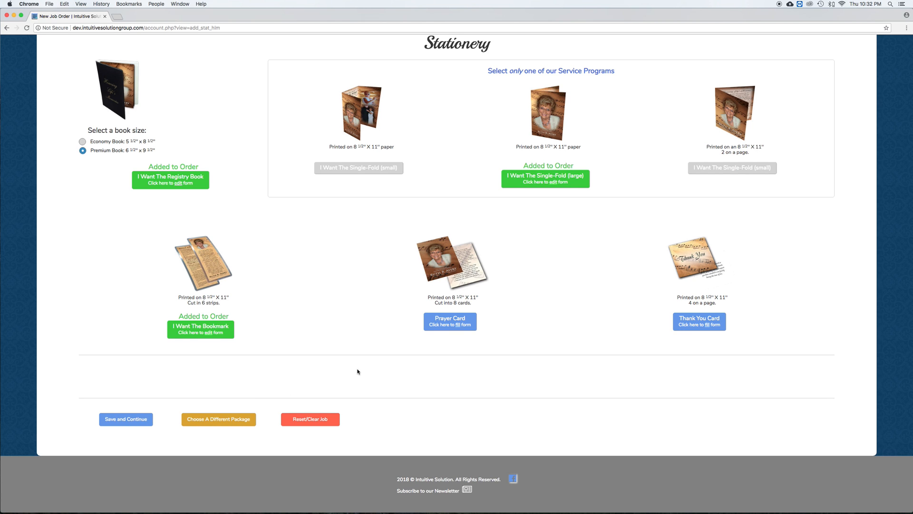
{"action": "left_click", "coordinate": [449, 324]}
{"action": "scroll", "coordinate": [406, 332], "scroll_direction": "down", "scroll_amount": 8}
{"action": "scroll", "coordinate": [405, 332], "scroll_direction": "down", "scroll_amount": 1}
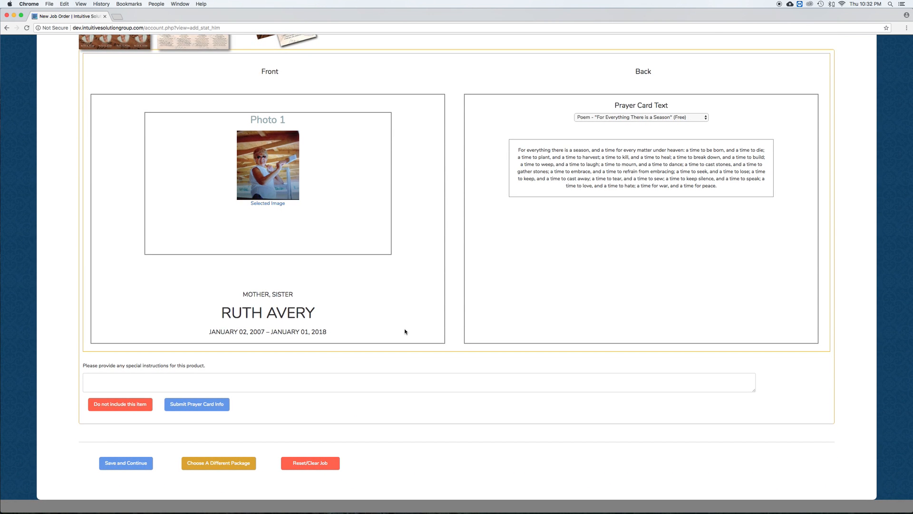
{"action": "scroll", "coordinate": [405, 331], "scroll_direction": "up", "scroll_amount": 3}
{"action": "left_click", "coordinate": [631, 181]}
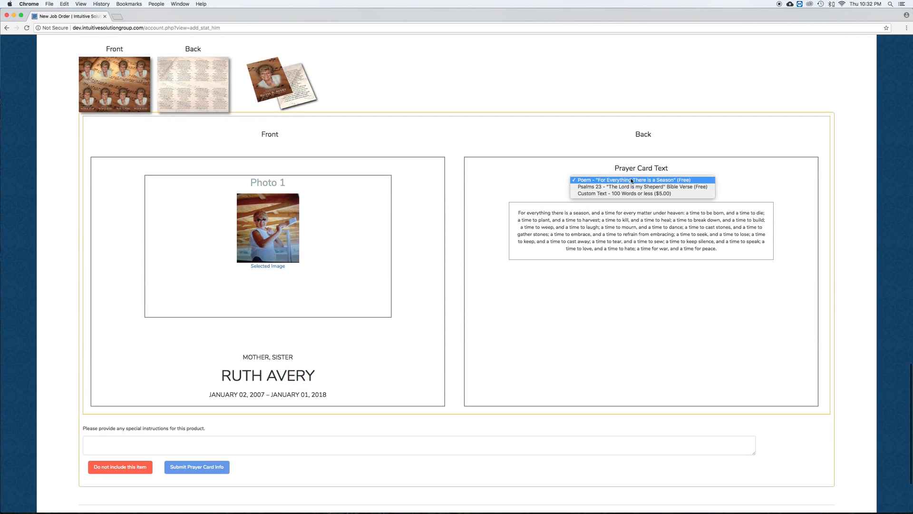
{"action": "left_click", "coordinate": [629, 194]}
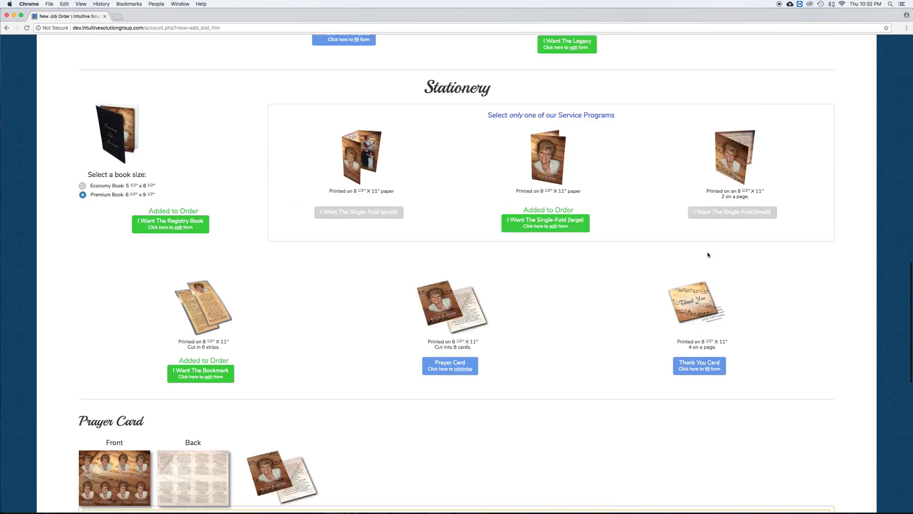
- Set the prayer card text to the free Psalms 23 Bible verse and submit the prayer card to the order
{"action": "left_click", "coordinate": [631, 74]}
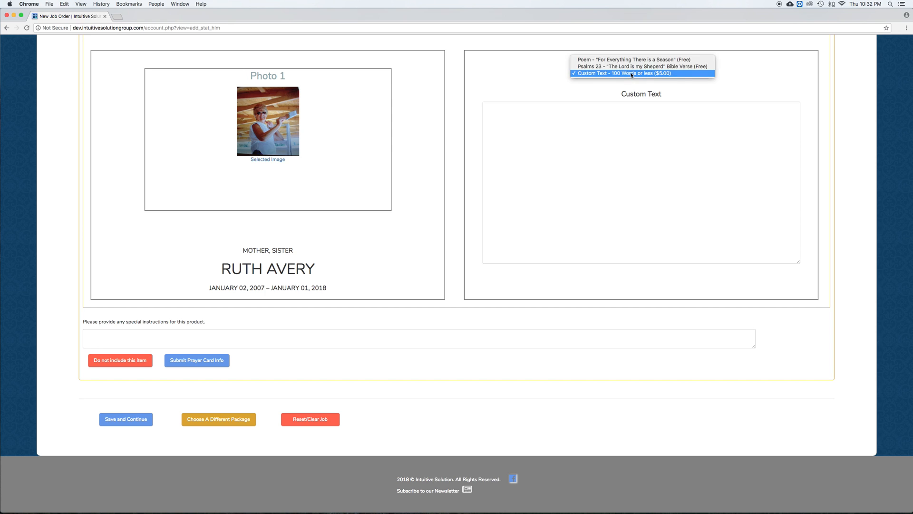
{"action": "left_click", "coordinate": [630, 67]}
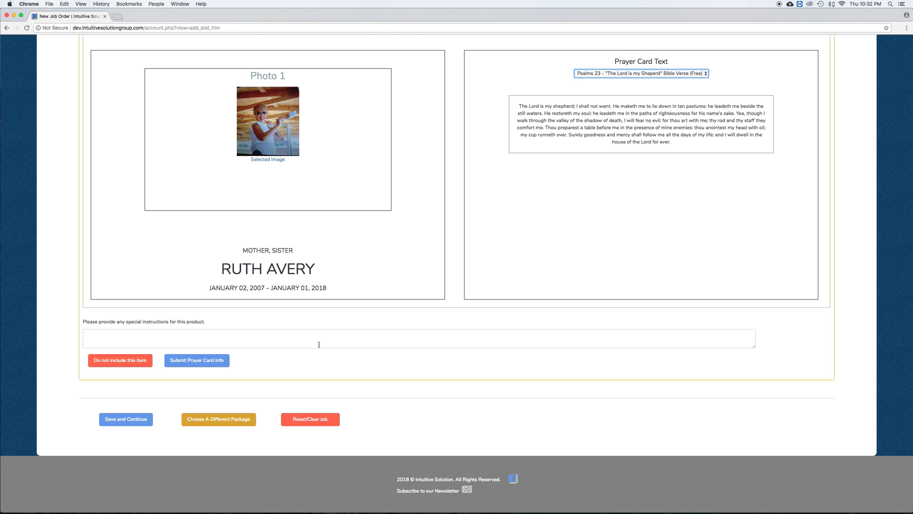
{"action": "left_click", "coordinate": [212, 364]}
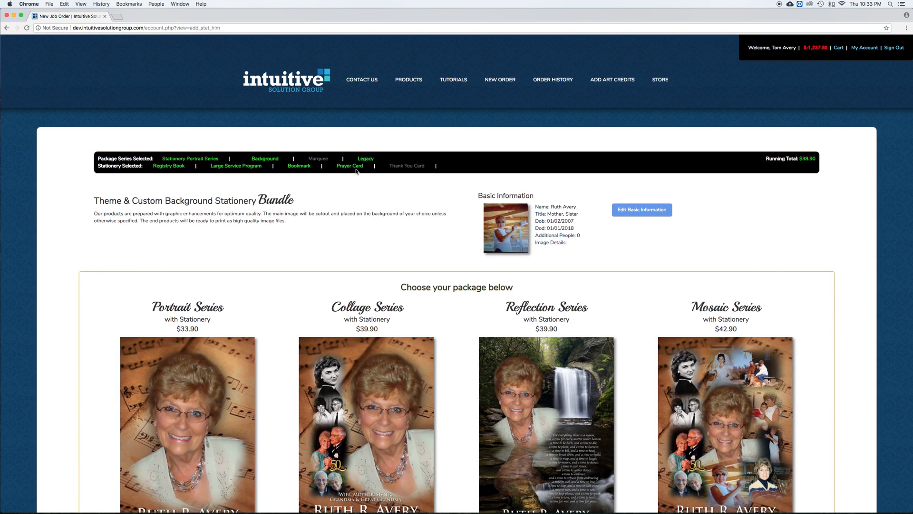
- Save the customized stationery bundle and submit the job order after checking its details, leaving the rush option off
{"action": "scroll", "coordinate": [403, 193], "scroll_direction": "down", "scroll_amount": 20}
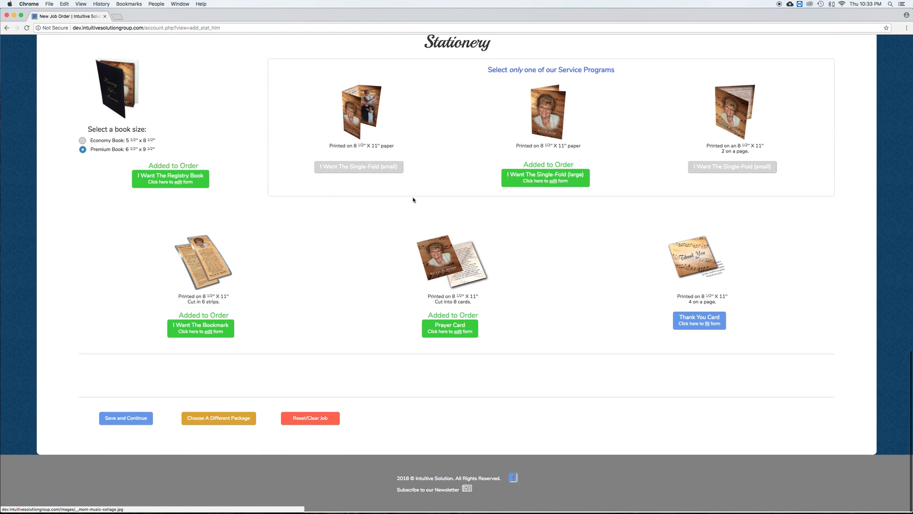
{"action": "left_click", "coordinate": [136, 423]}
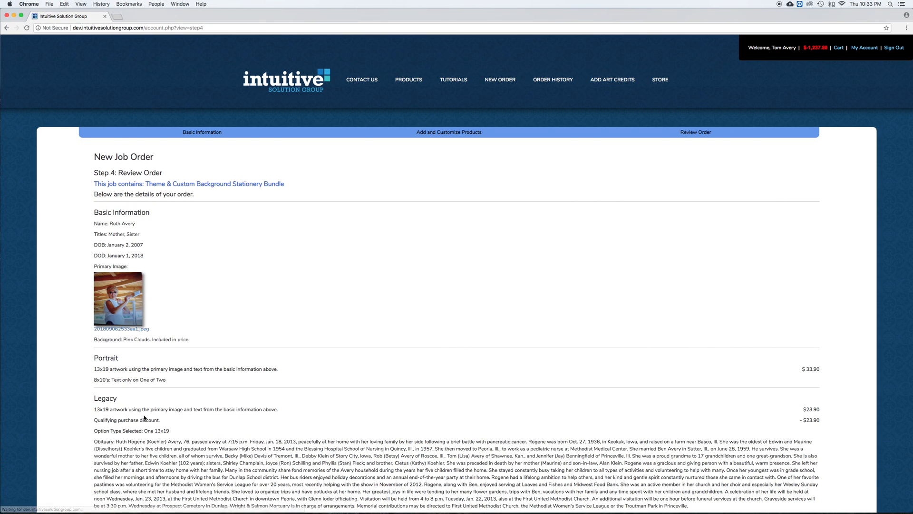
{"action": "scroll", "coordinate": [279, 292], "scroll_direction": "down", "scroll_amount": 10}
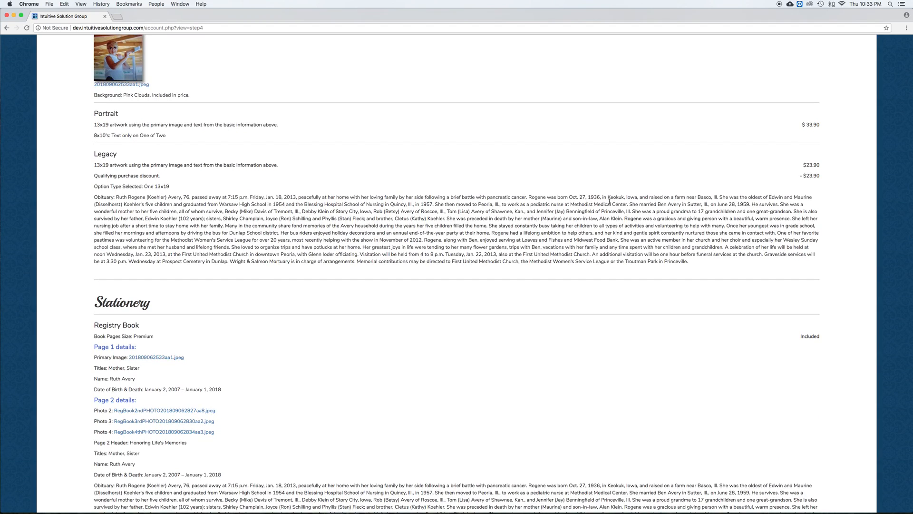
{"action": "scroll", "coordinate": [469, 214], "scroll_direction": "down", "scroll_amount": 5}
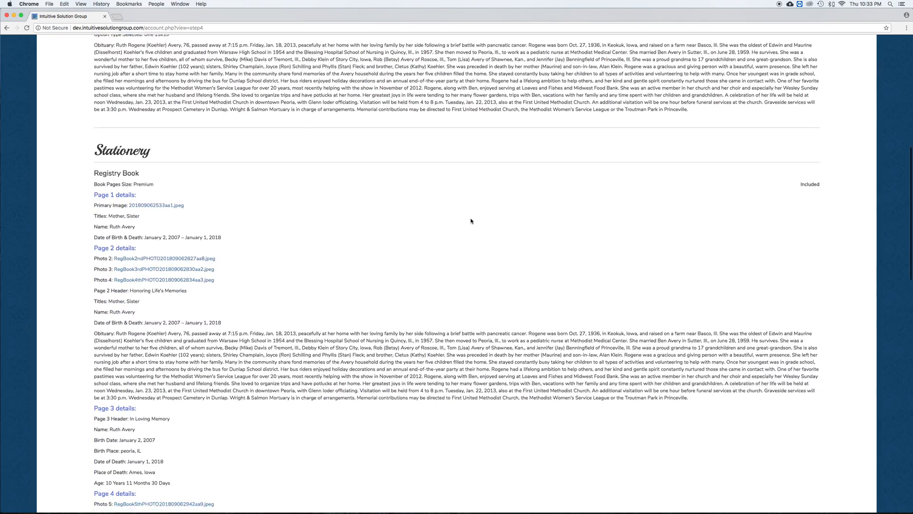
{"action": "scroll", "coordinate": [472, 163], "scroll_direction": "up", "scroll_amount": 1}
{"action": "scroll", "coordinate": [456, 219], "scroll_direction": "down", "scroll_amount": 9}
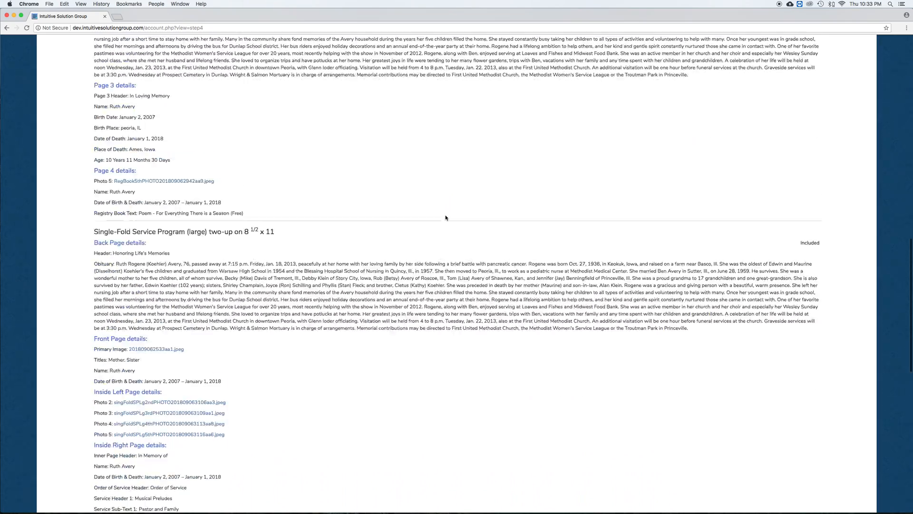
{"action": "scroll", "coordinate": [446, 215], "scroll_direction": "down", "scroll_amount": 10}
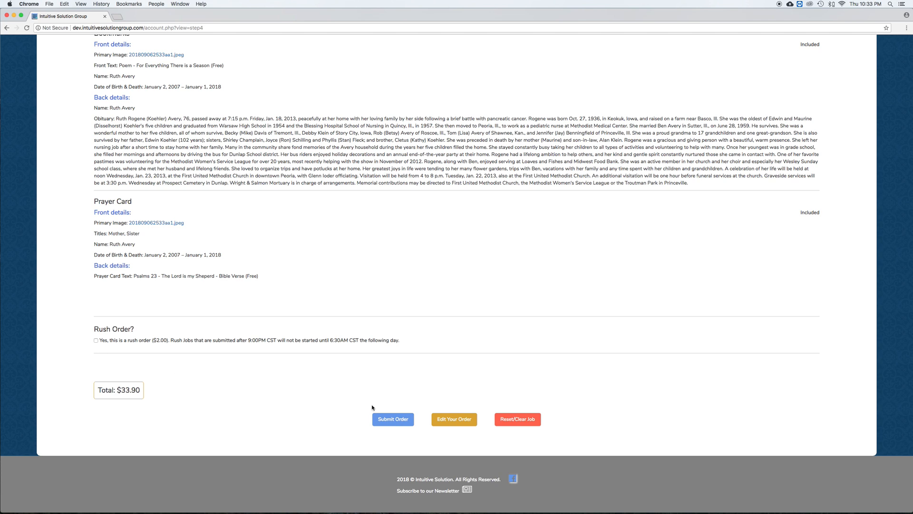
{"action": "left_click", "coordinate": [394, 421]}
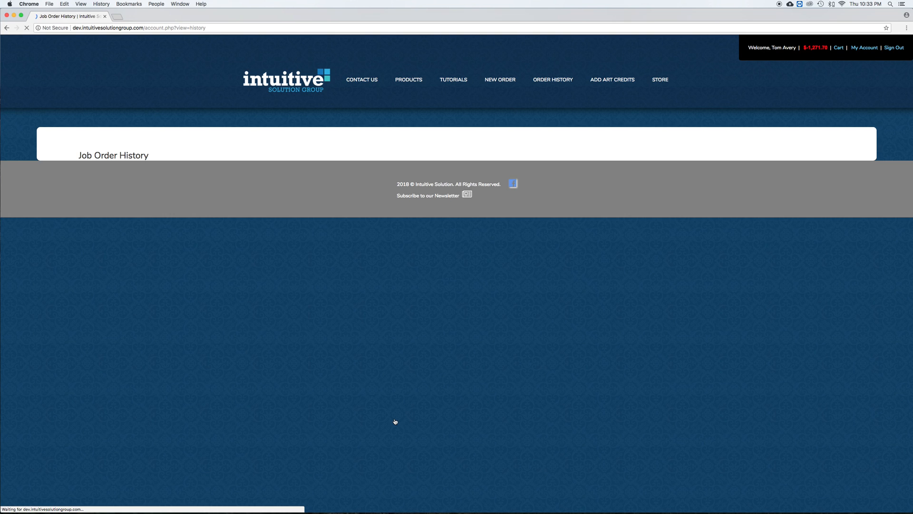